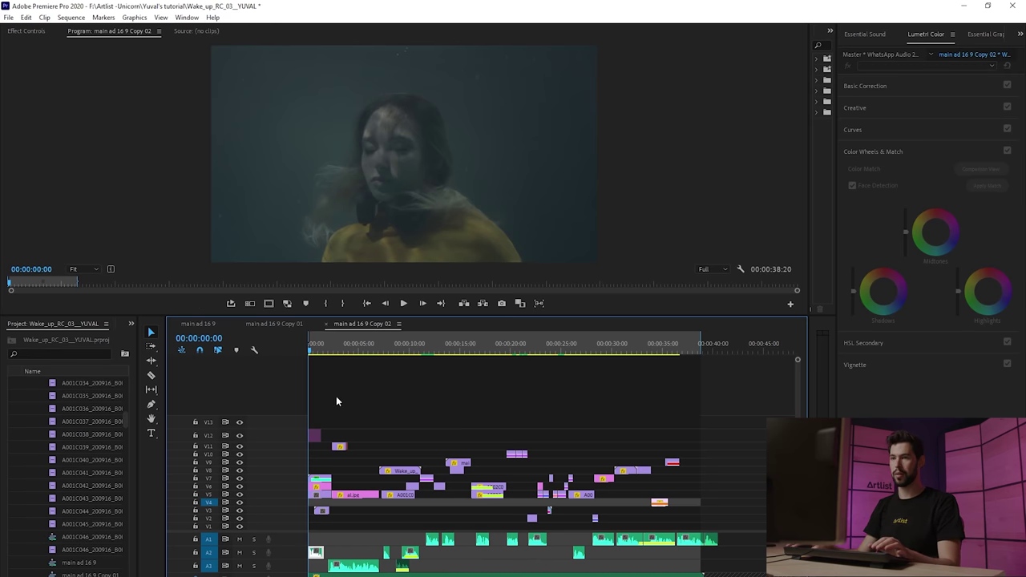
Step: Delete the clip at the start of track V12 and move the upper-track video clips down onto Video 1
left_click(314, 439)
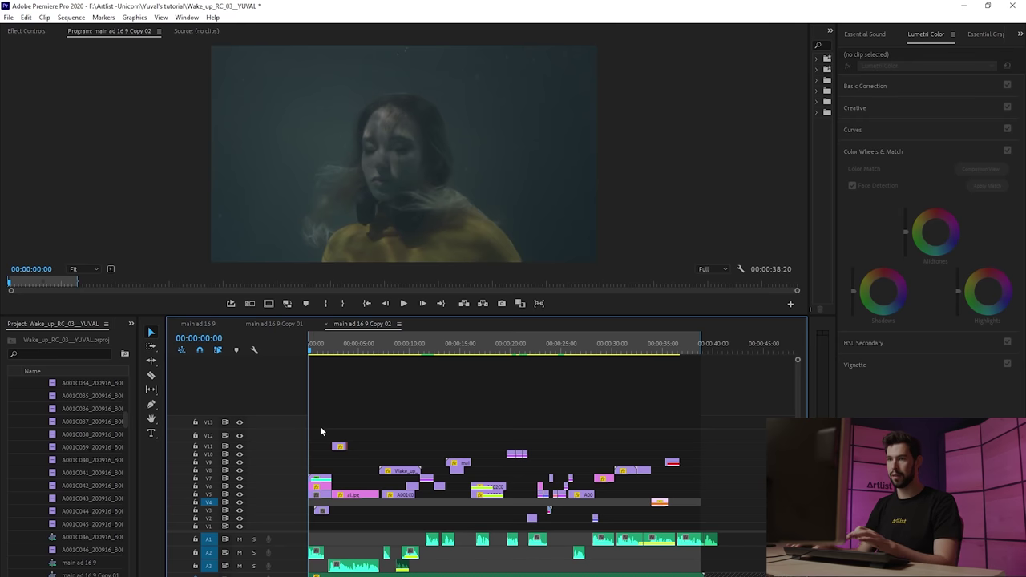
key("equal")
key("equal")
key("equal")
left_click(433, 527)
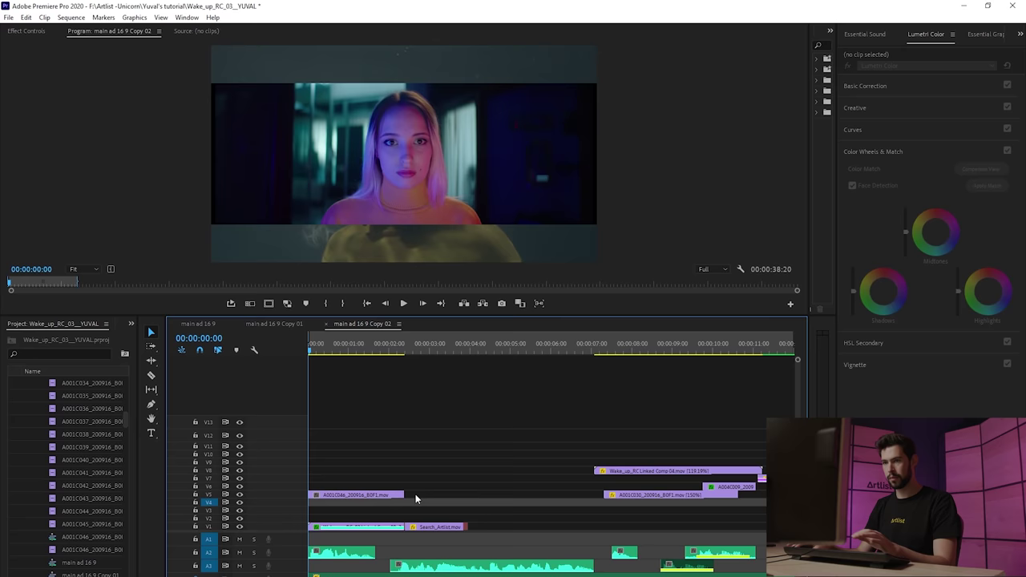
left_click_drag(615, 470, 615, 530)
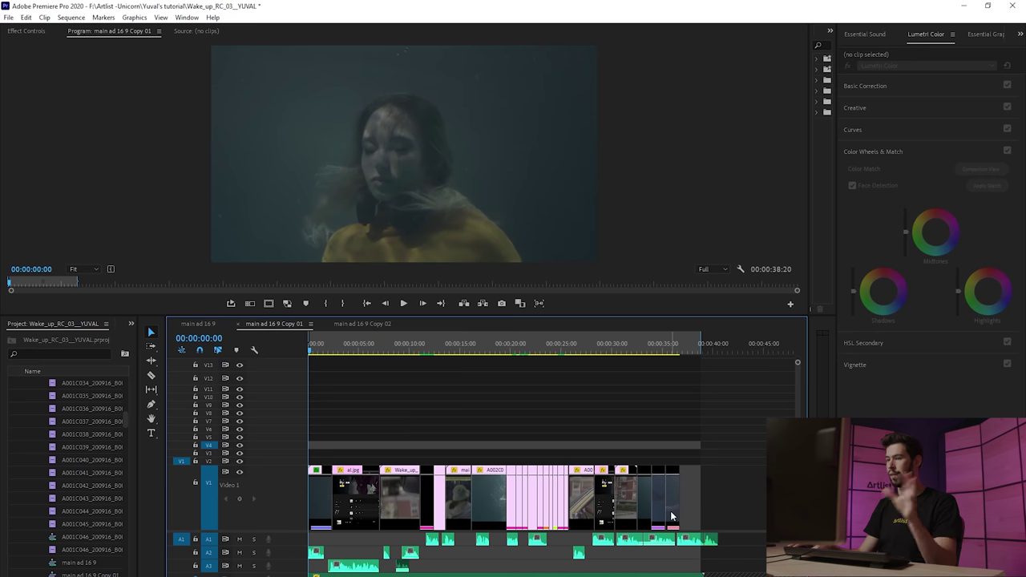
Step: Review the flattened main ad 16 9 Copy 01 sequence from its start to the jumping shot at 00:00:31:01
left_click(320, 352)
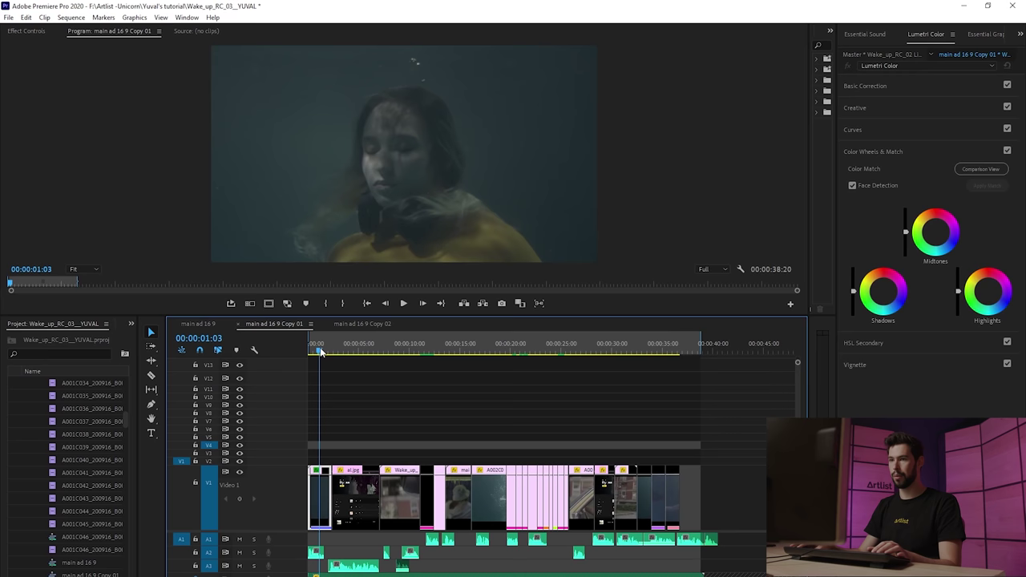
left_click_drag(406, 351, 621, 375)
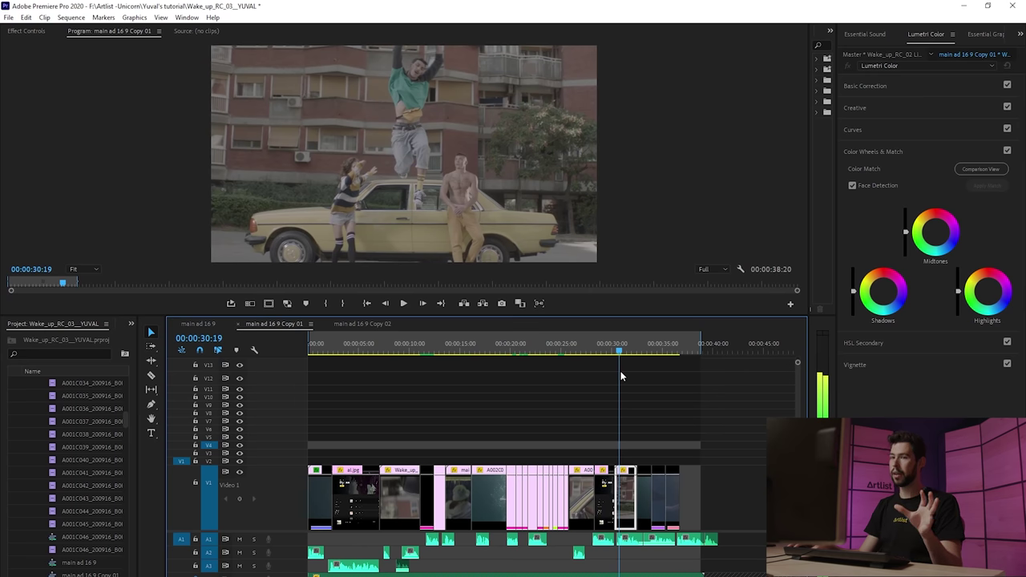
left_click_drag(621, 375, 627, 377)
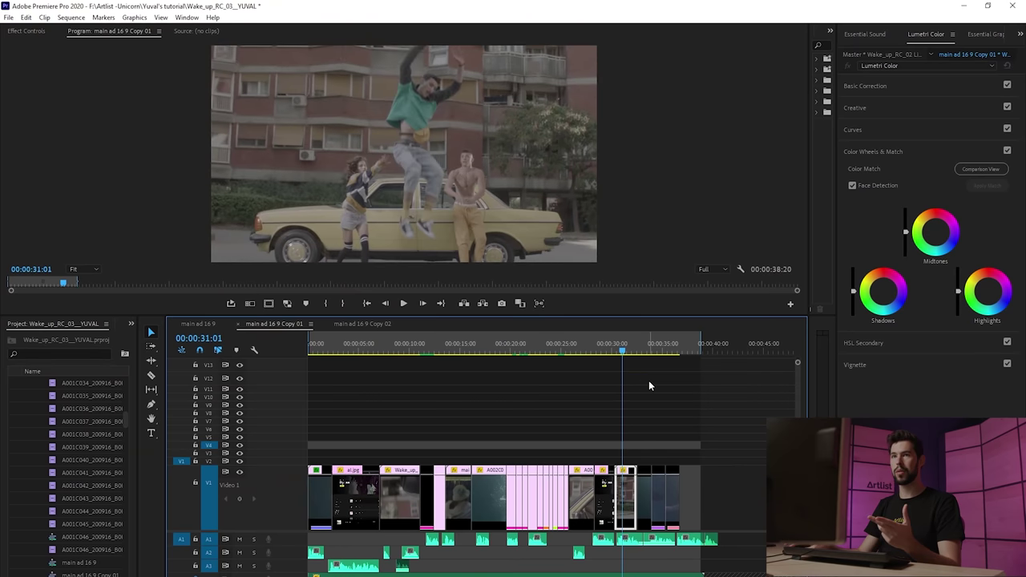
Step: Export the sequence as a Final Cut Pro XML named "main ad 16 9 s" in the From Premiere folder
left_click(9, 17)
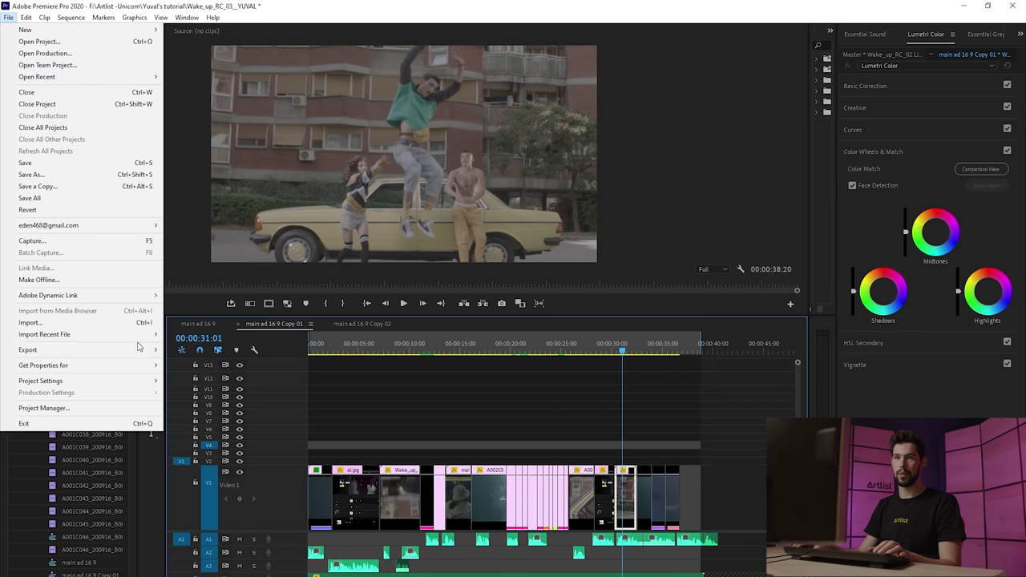
mouse_move(140, 350)
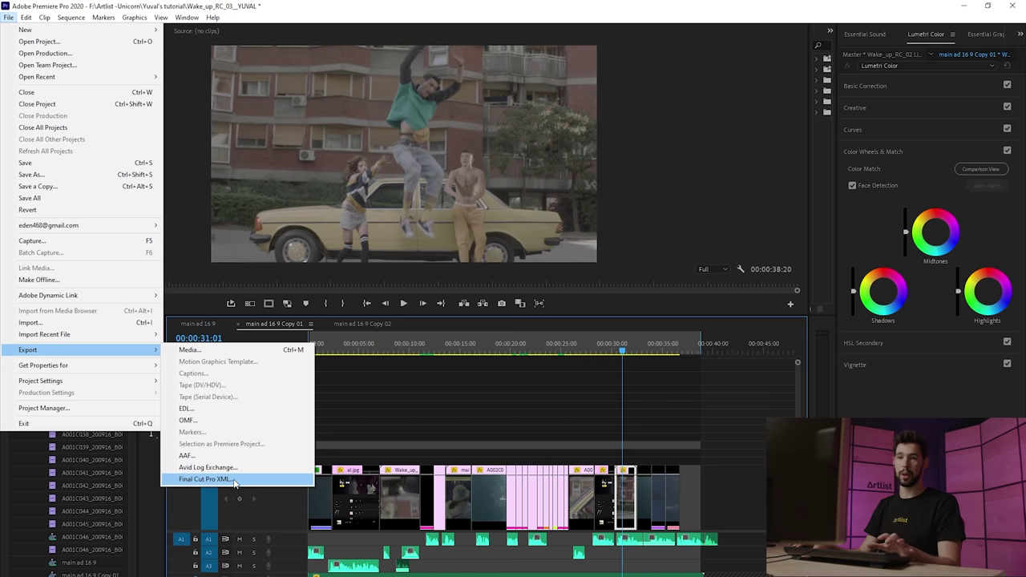
left_click(233, 479)
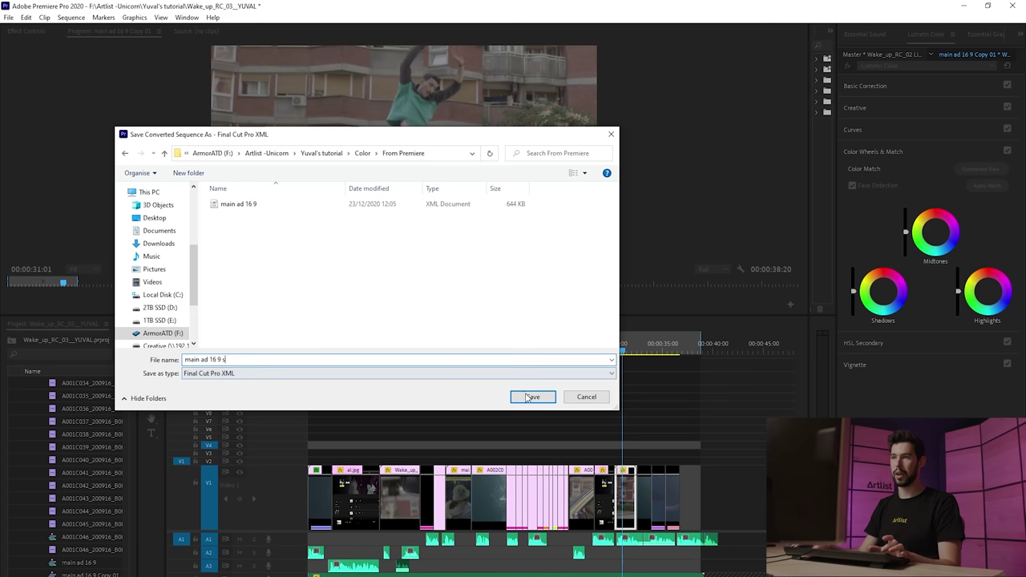
left_click(529, 397)
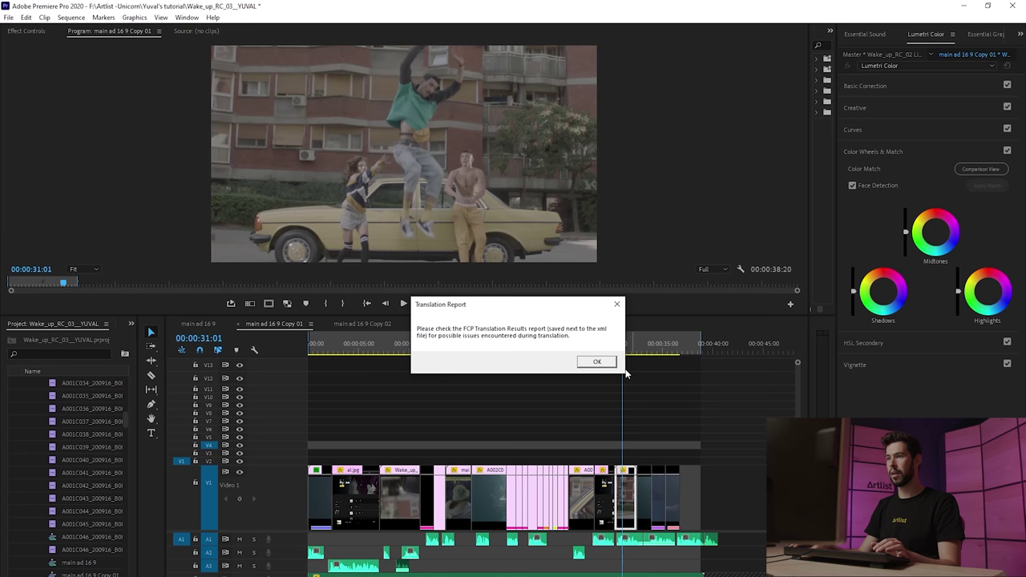
left_click(597, 362)
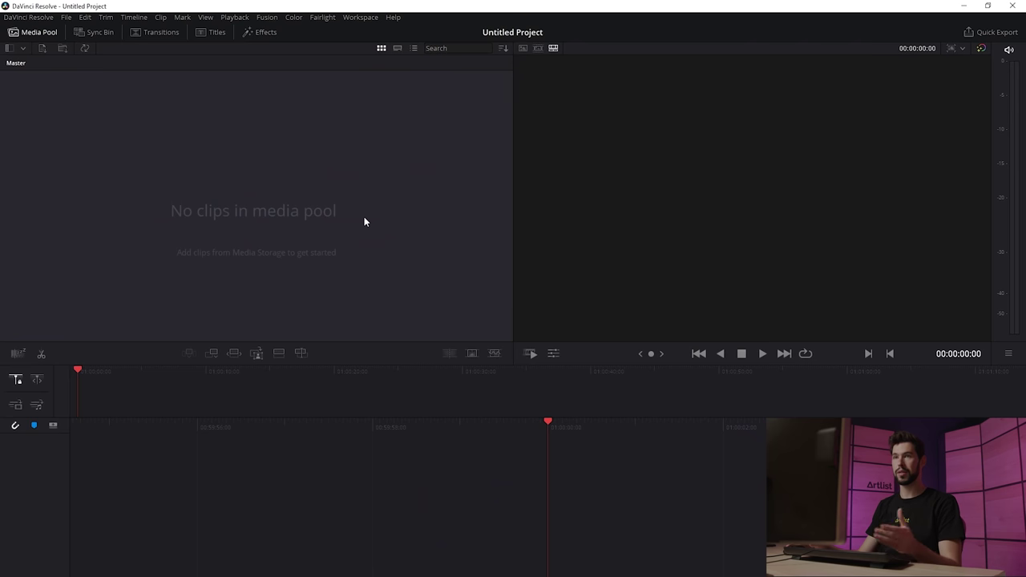
Step: Switch to DaVinci Resolve and import the timeline from the "main ad 16 9" XML with the mixed frame rate format set to Resolve
left_click(66, 17)
mouse_move(161, 118)
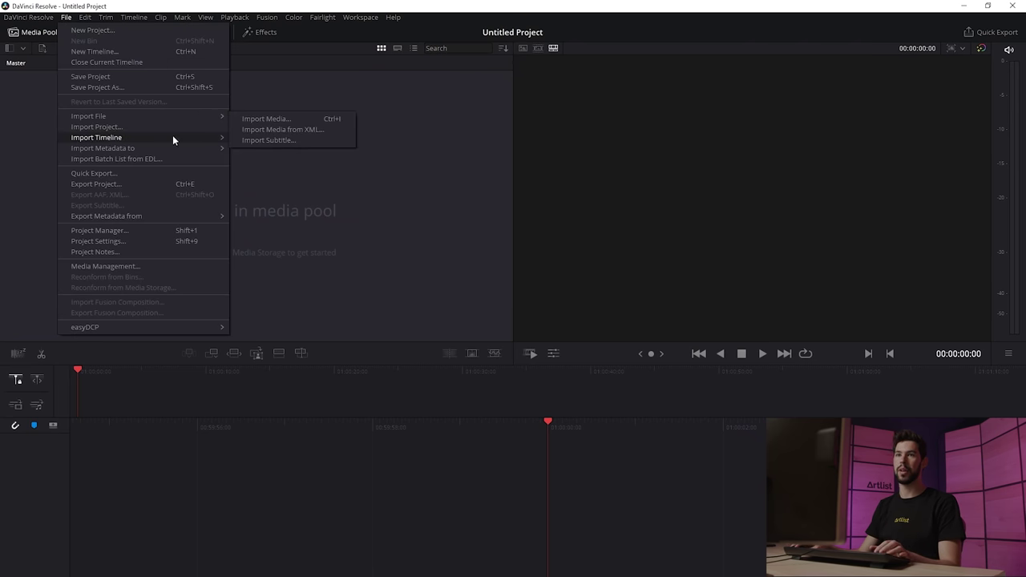
mouse_move(188, 140)
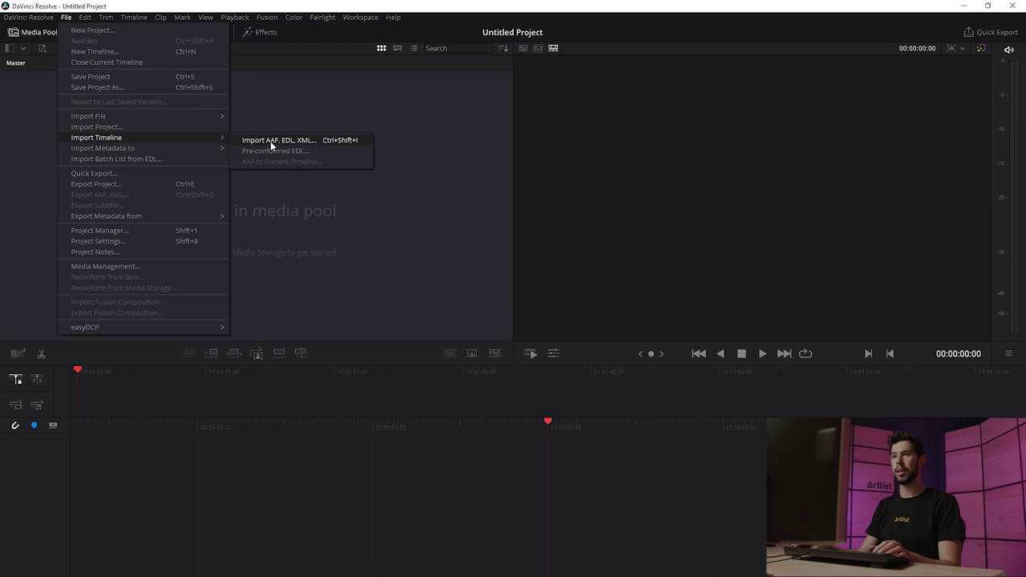
left_click(302, 142)
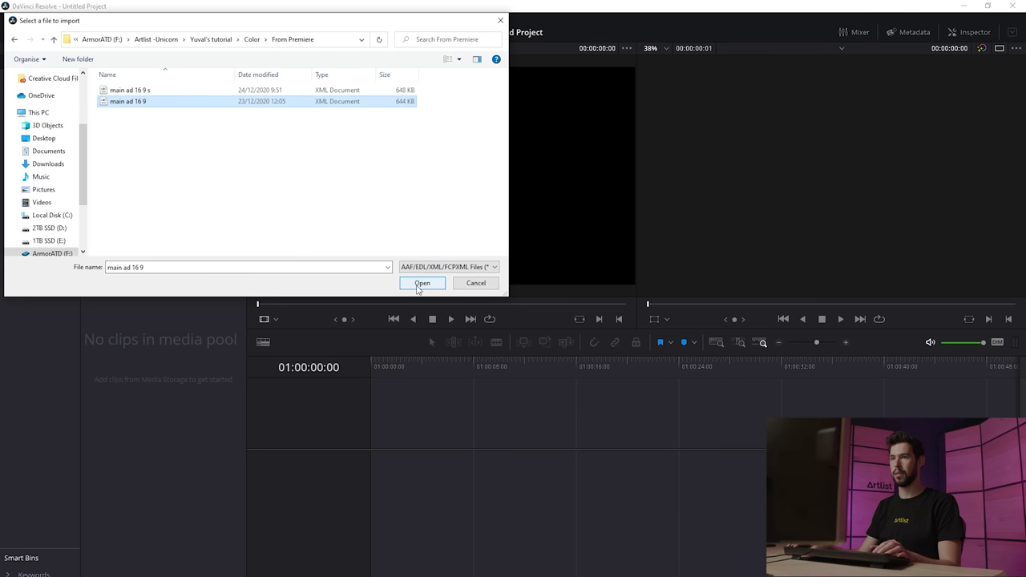
left_click(417, 286)
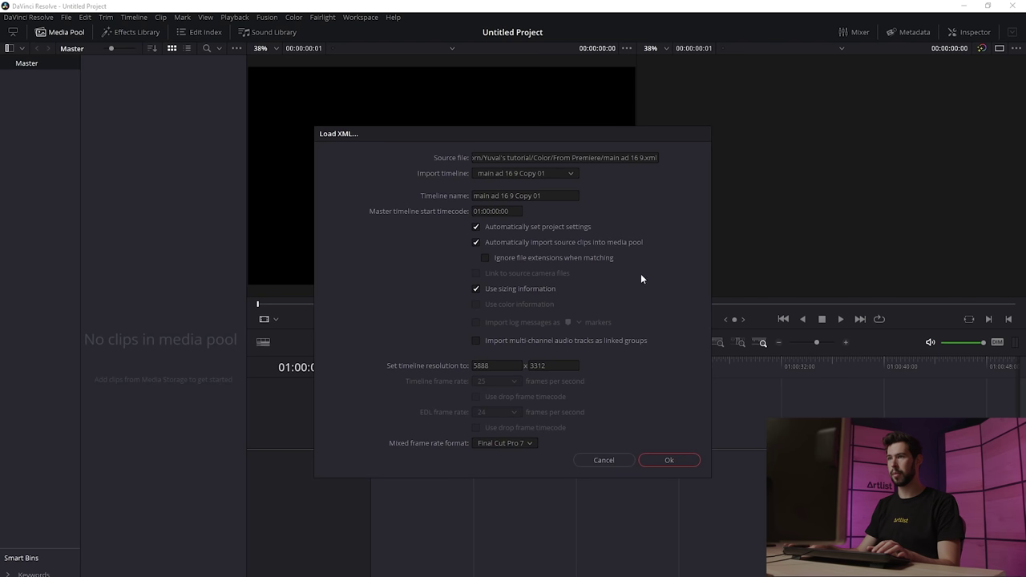
left_click(505, 442)
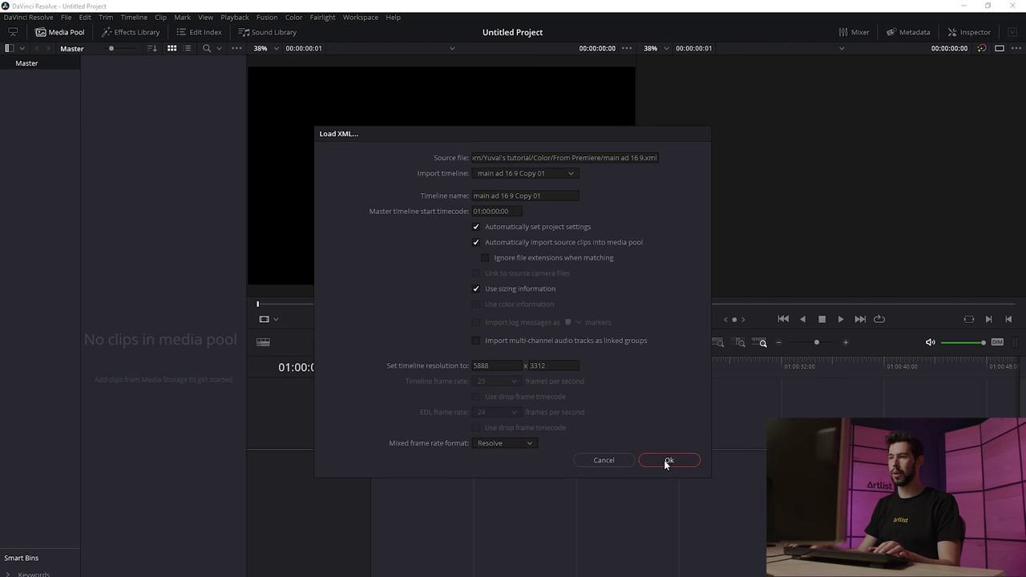
left_click(670, 460)
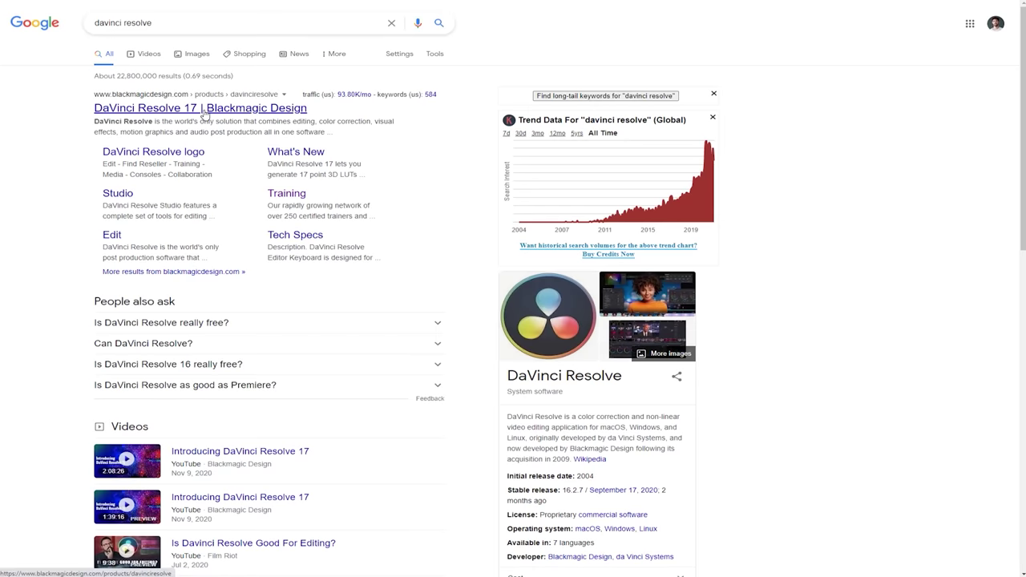
Step: Switch to the web browser, open Blackmagic Design's DaVinci Resolve 17 page from the search results and request the download
left_click(204, 115)
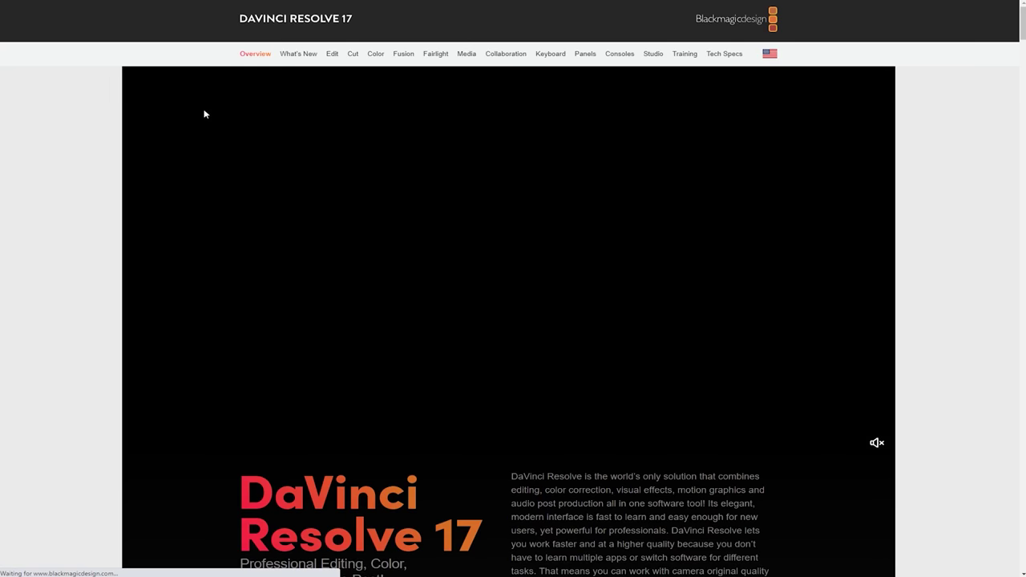
scroll(547, 406, "down", 3)
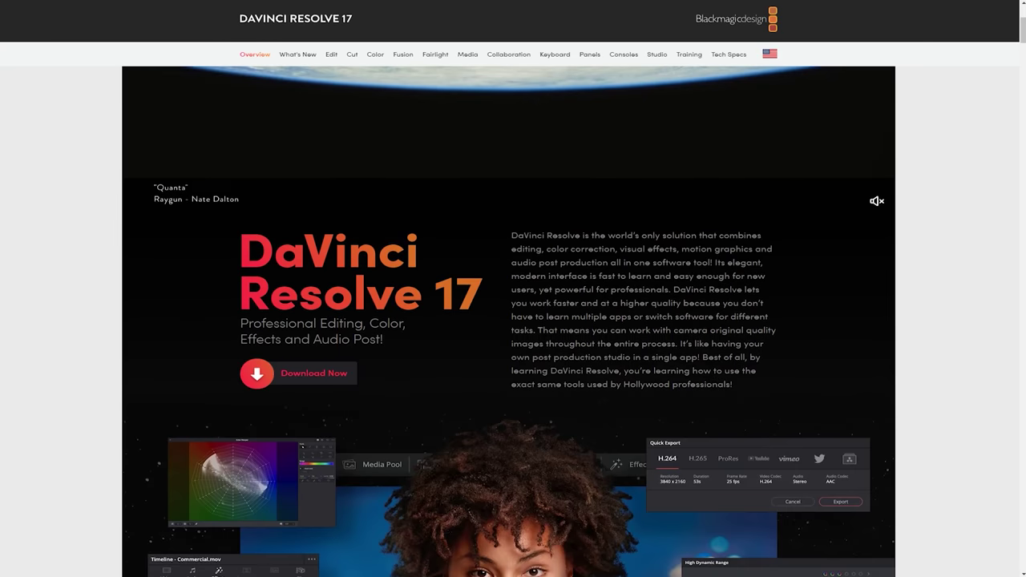
left_click(312, 375)
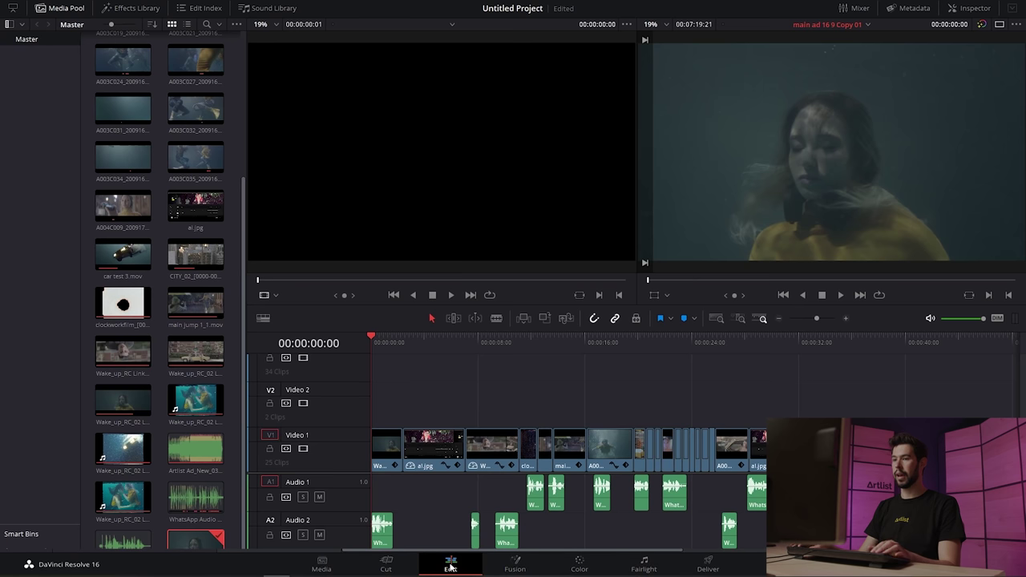
Step: Go to DaVinci Resolve's Color page, hide the gallery and show clip 03 at 00:00:09:19 in the enlarged viewer
left_click(578, 565)
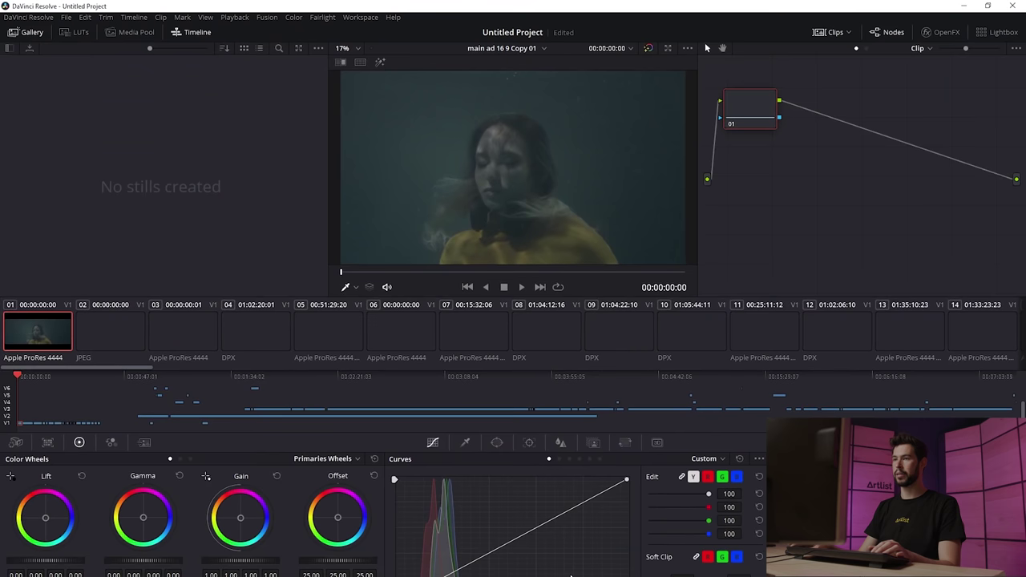
left_click(26, 32)
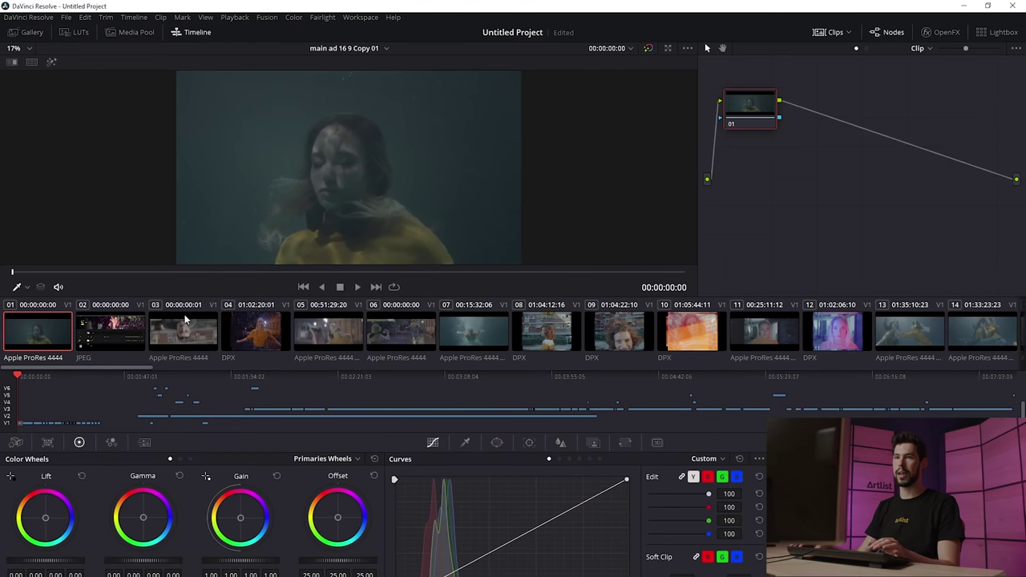
left_click(182, 335)
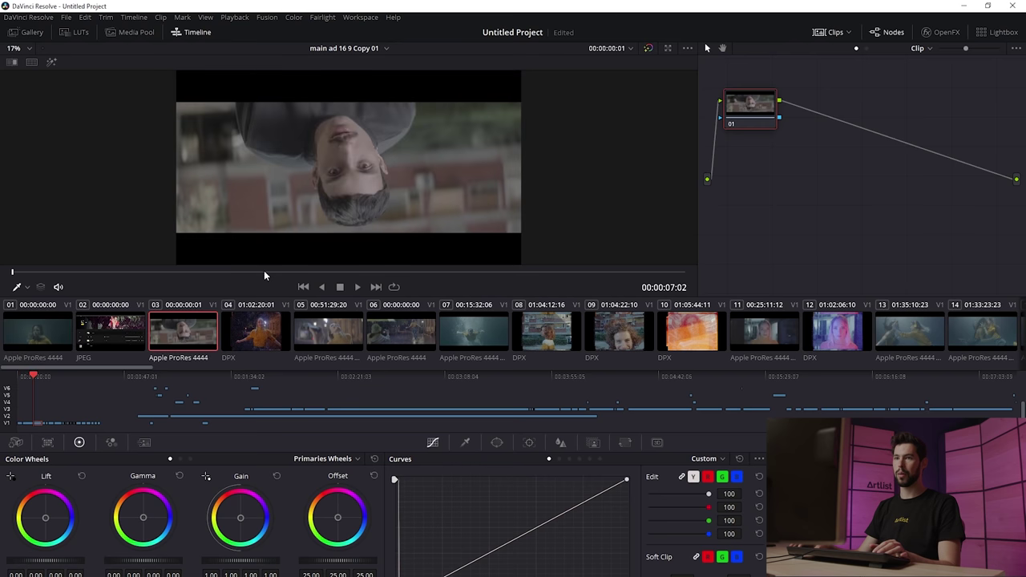
key("space")
key("alt+f")
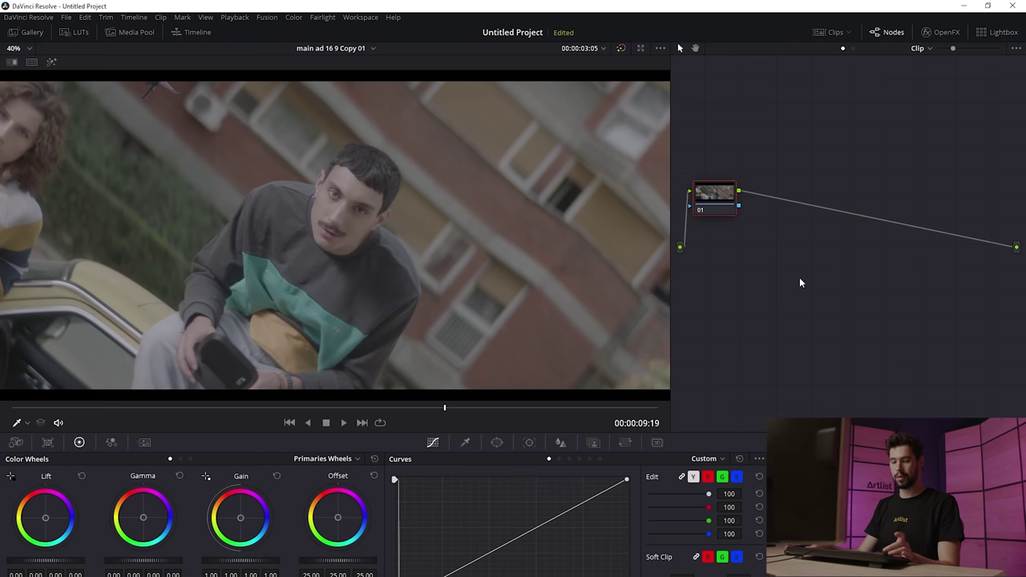
key("alt+s")
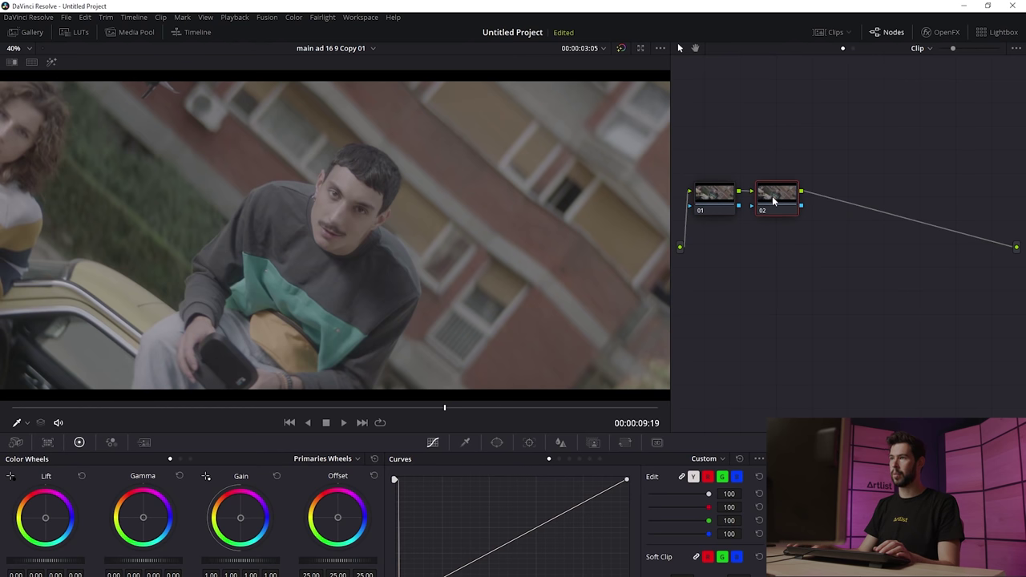
left_click_drag(768, 198, 793, 183)
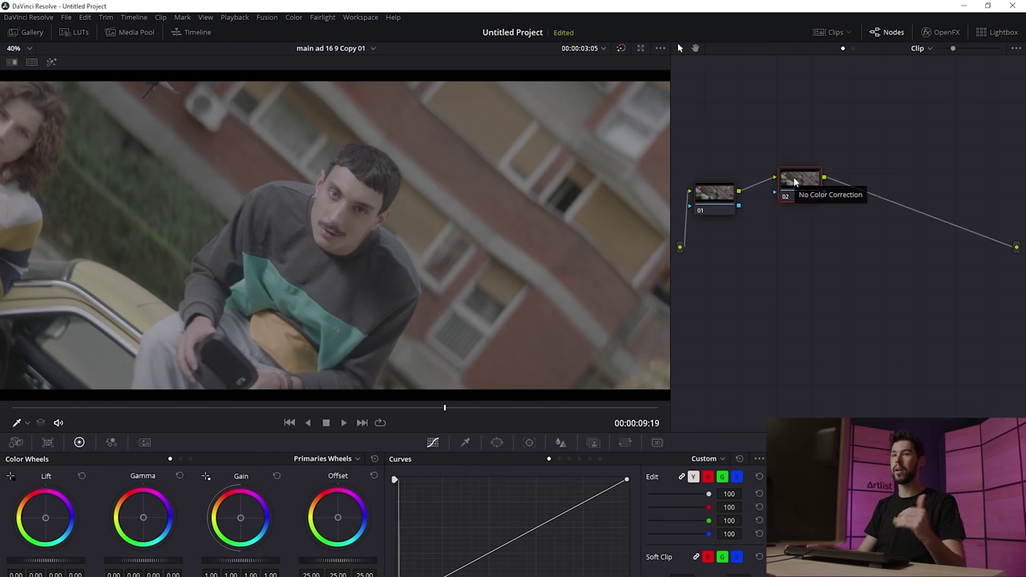
key("Delete")
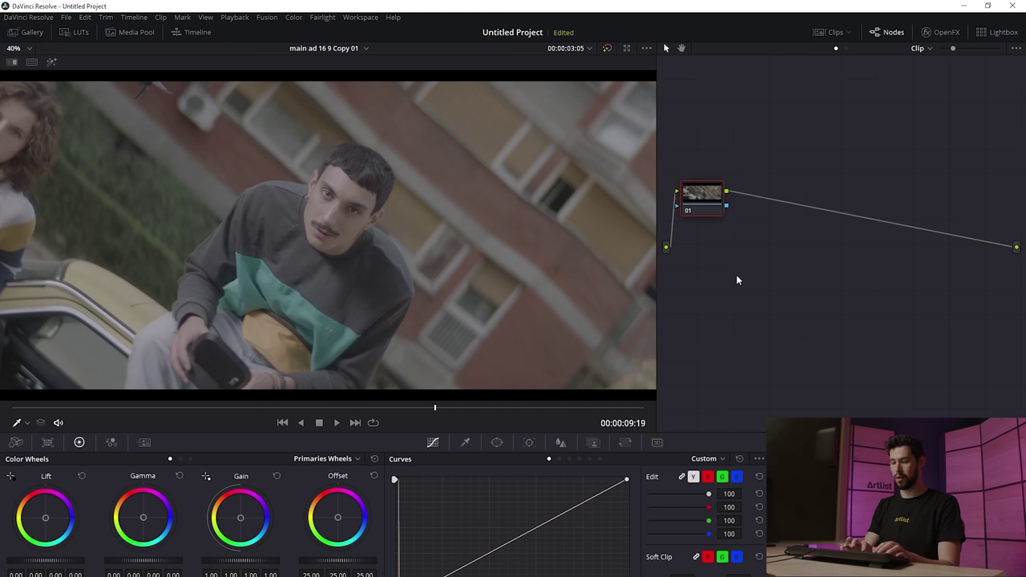
Step: Label the first node "NR" and reposition it close to the source input of the node graph
type("NR")
key("Return")
left_click_drag(709, 191, 700, 206)
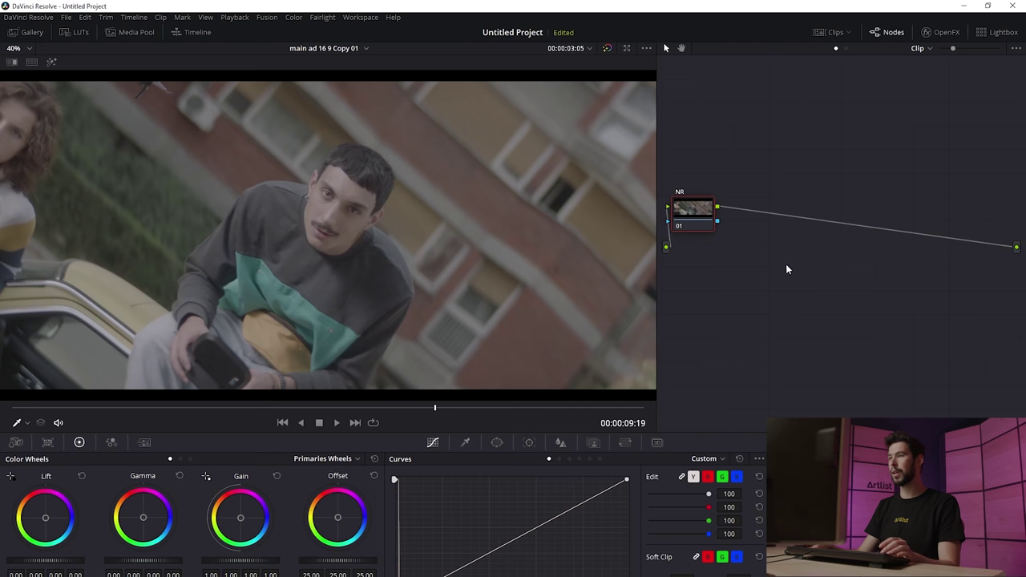
Step: Add a serial node after NR, label it "wb exp" and place it above and beyond the NR node
key("alt+s")
left_click_drag(757, 209, 739, 170)
type("wb exp")
key("Return")
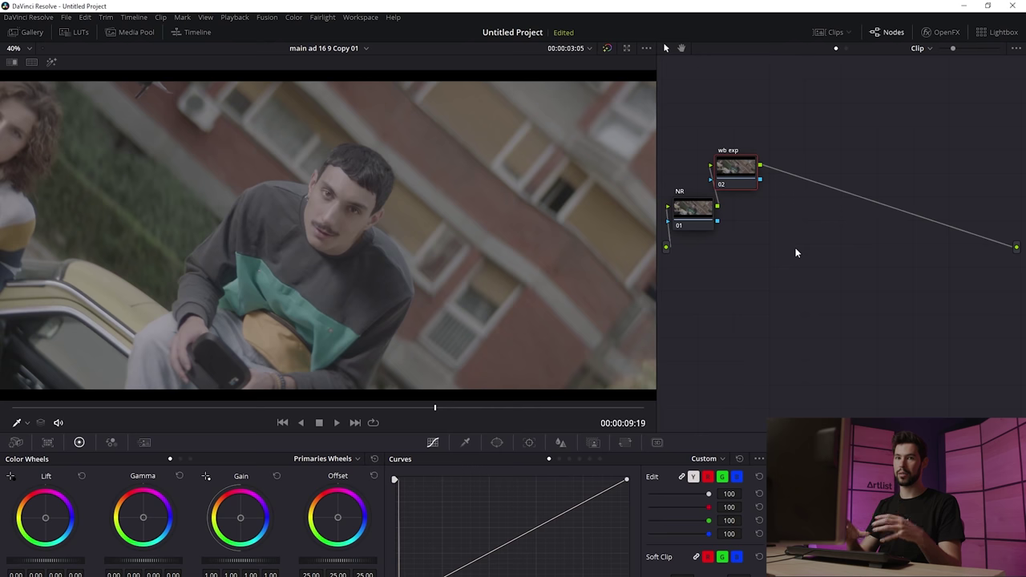
left_click_drag(736, 168, 758, 174)
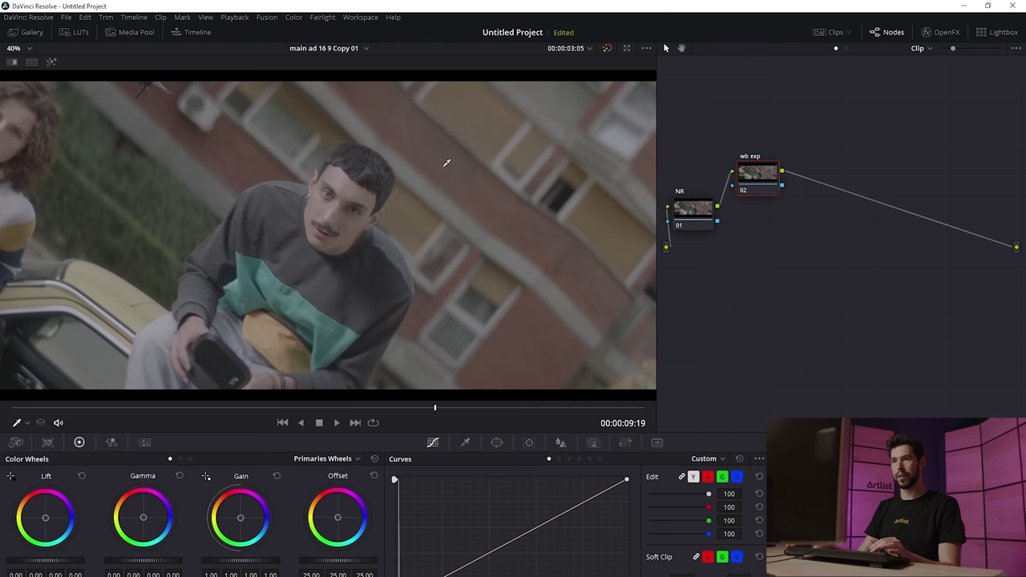
scroll(481, 208, "down", 1)
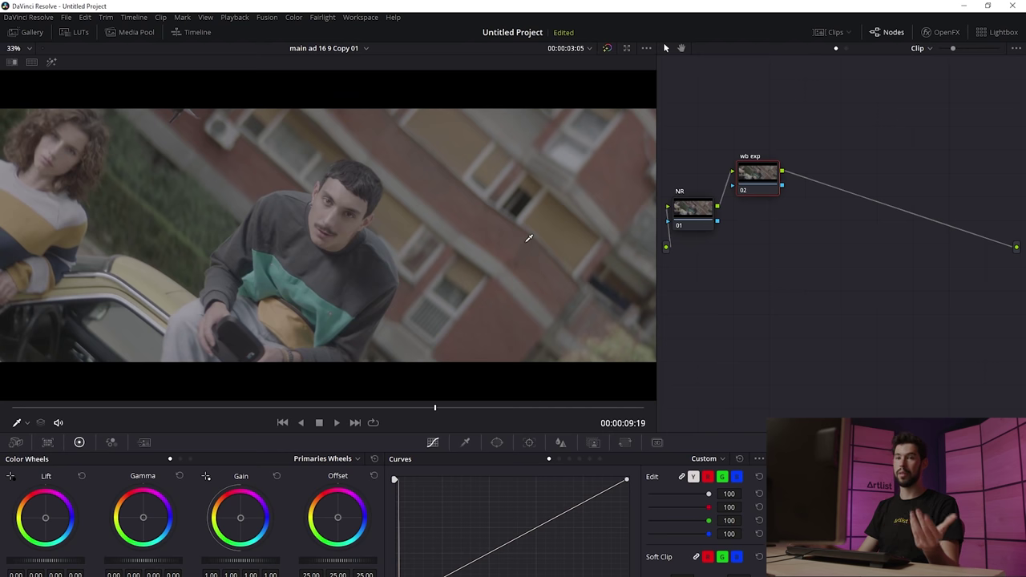
scroll(567, 286, "up", 1)
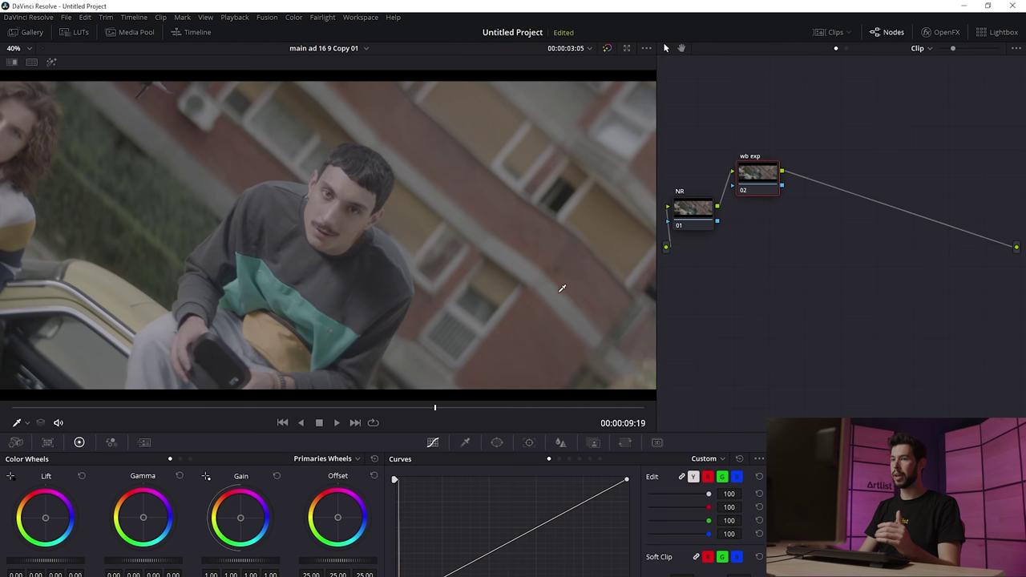
left_click_drag(451, 574, 460, 576)
left_click_drag(577, 511, 560, 490)
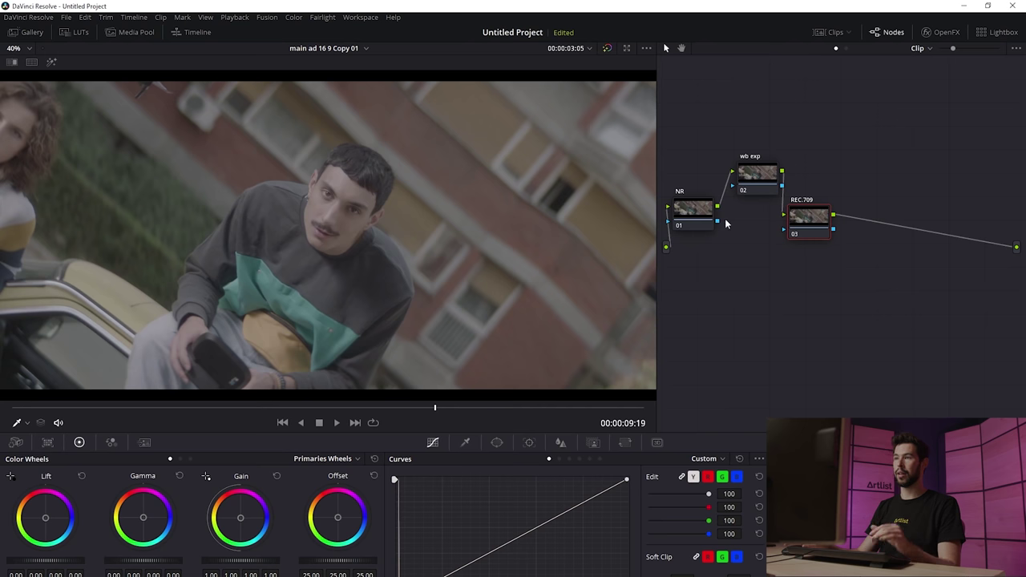
Step: Apply the Arri Alexa LogC to Rec709 LUT to the REC.709 node and return to the enlarged viewer
left_click(78, 32)
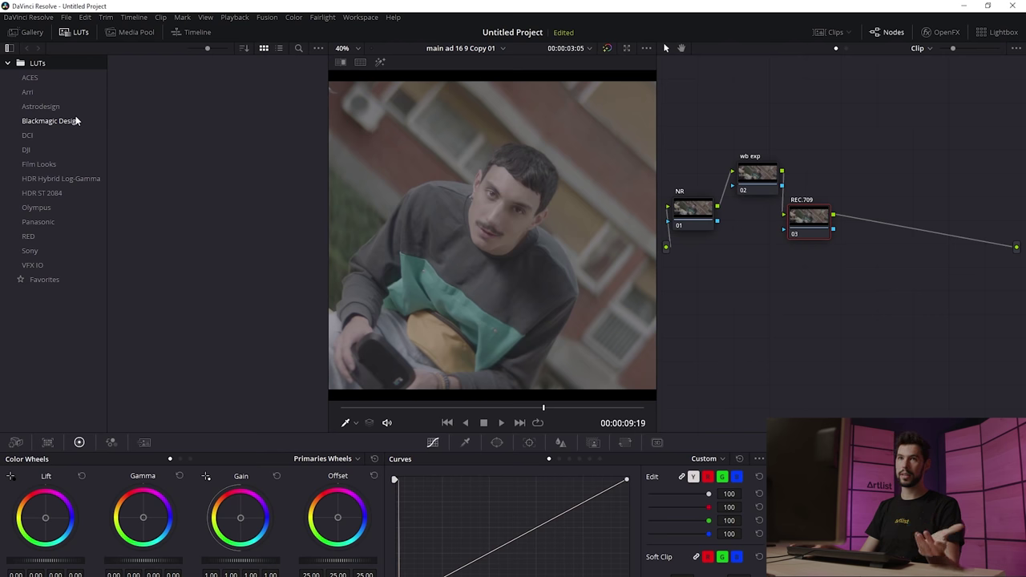
left_click(45, 93)
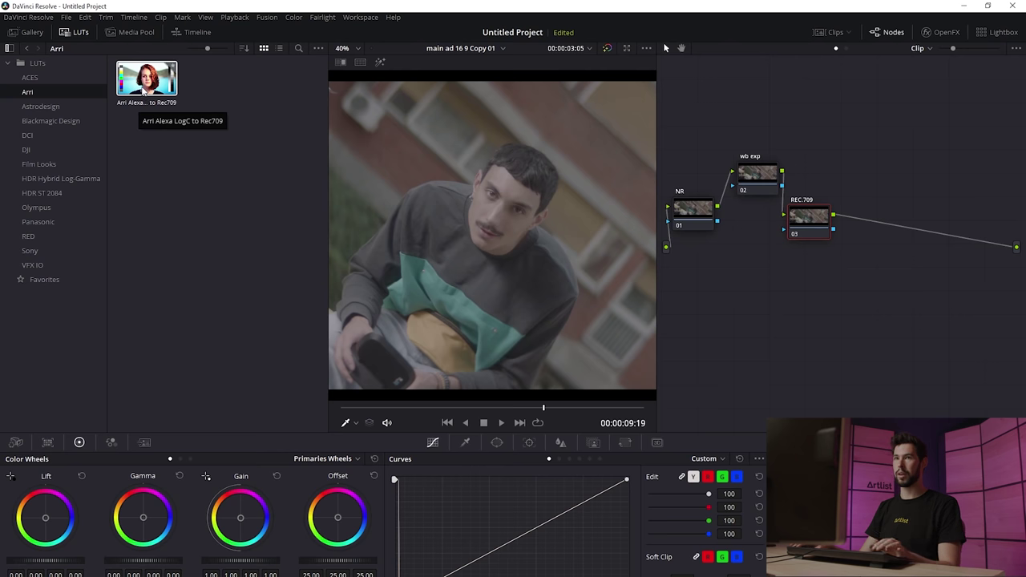
left_click_drag(144, 95, 806, 229)
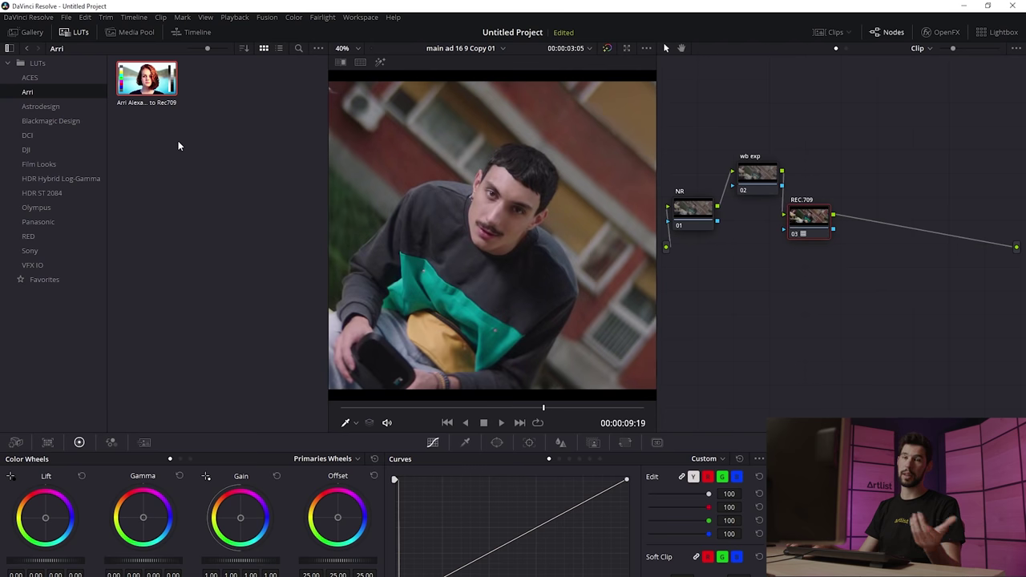
key("alt+f")
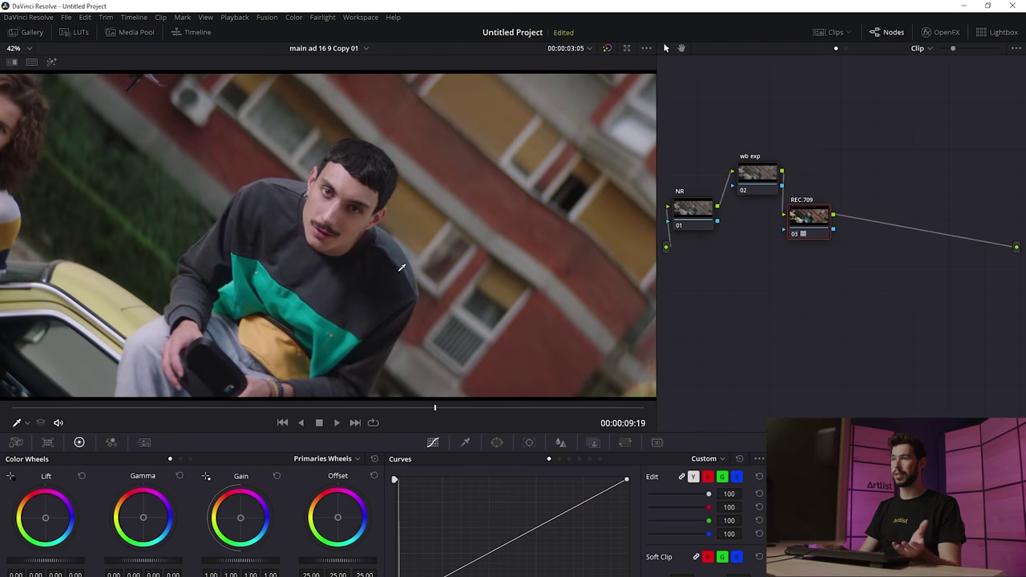
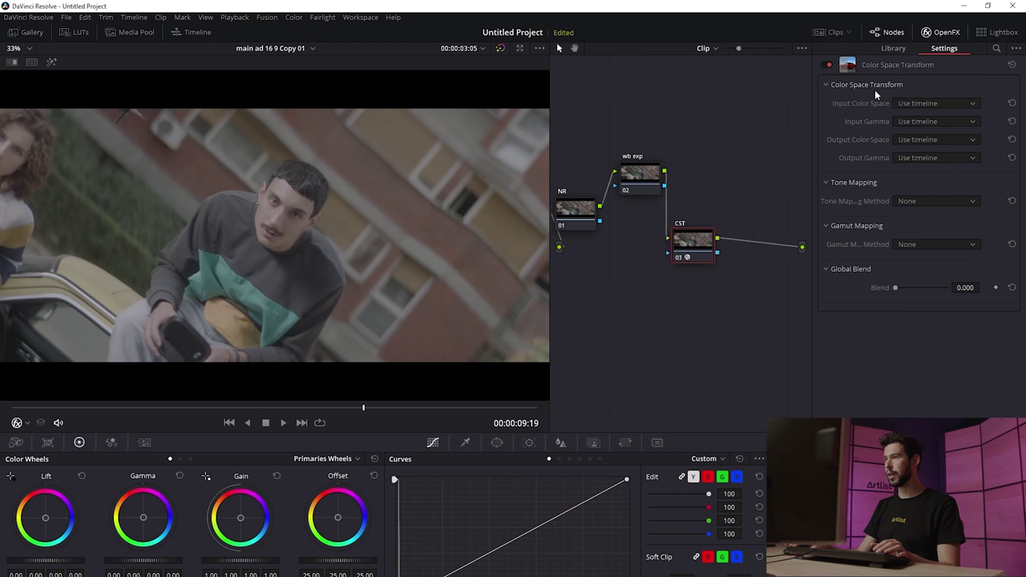
Step: Set the CST node's input color space to ARRI Alexa and its input gamma to ARRI LogC
left_click(936, 105)
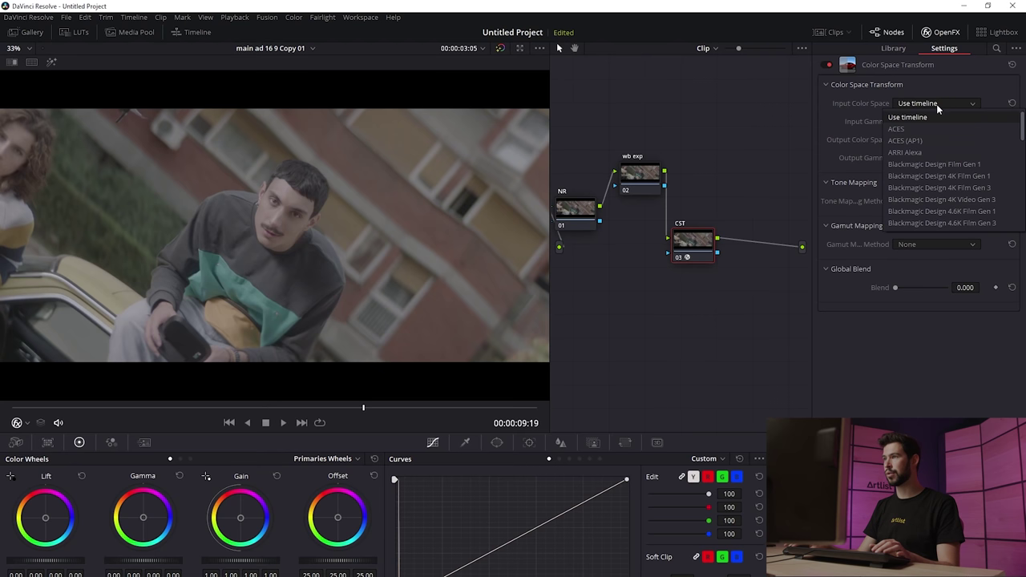
left_click(938, 153)
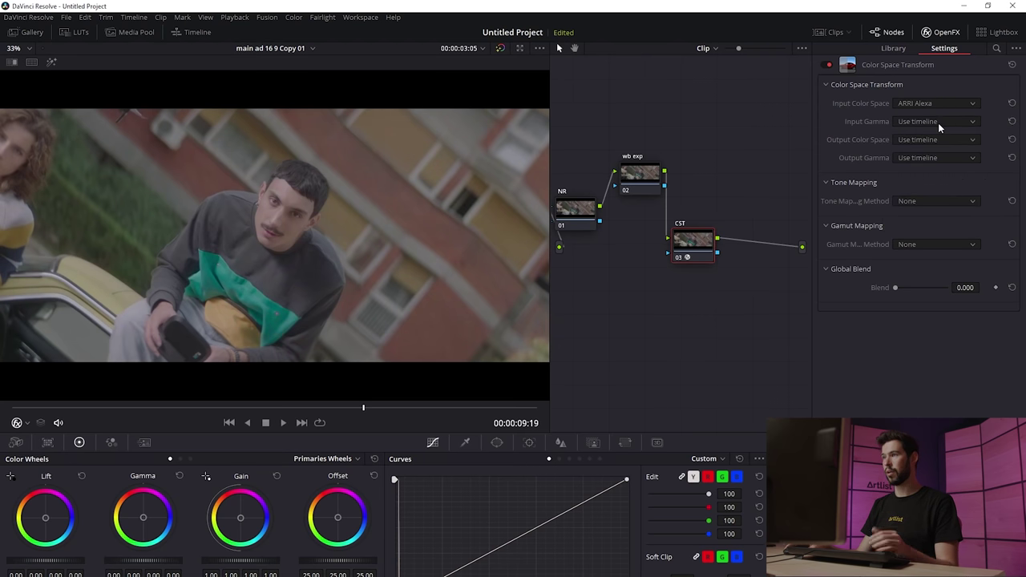
left_click(934, 123)
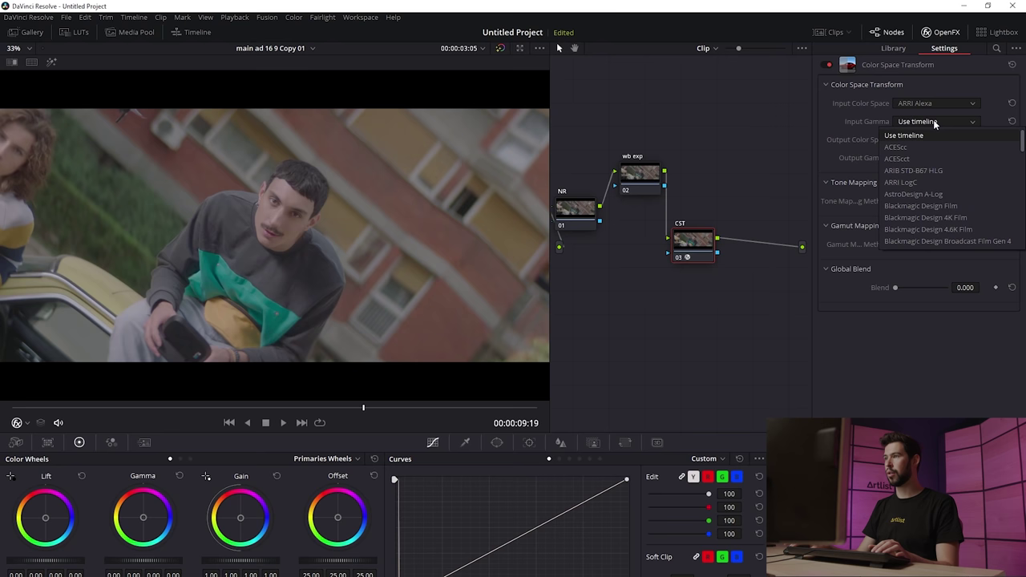
left_click(924, 183)
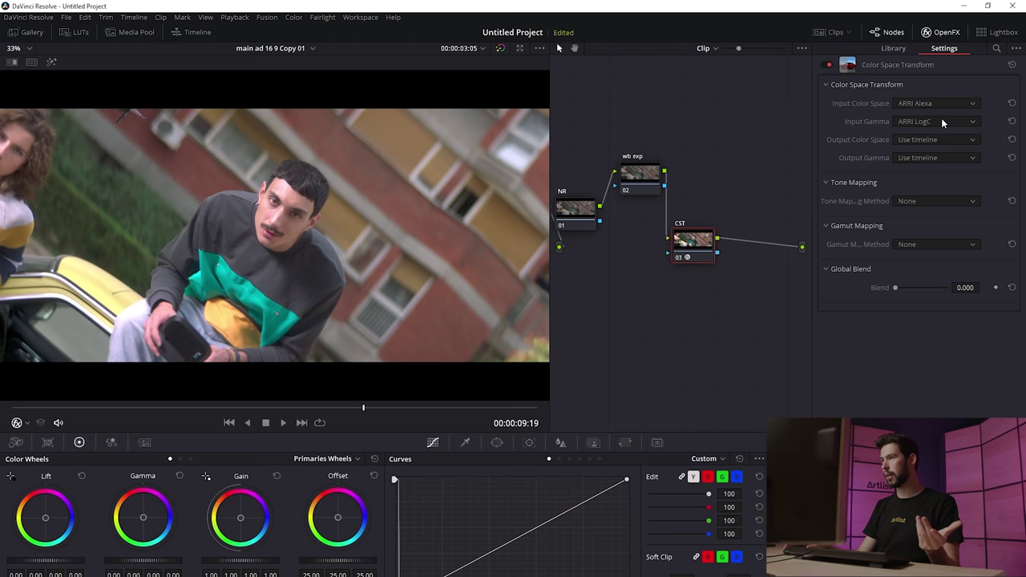
Step: Set the Color Space Transform's output color space and output gamma to Rec.709, and its tone mapping method to Luminance Mapping
left_click(924, 141)
scroll(940, 219, "down", 5)
left_click(934, 200)
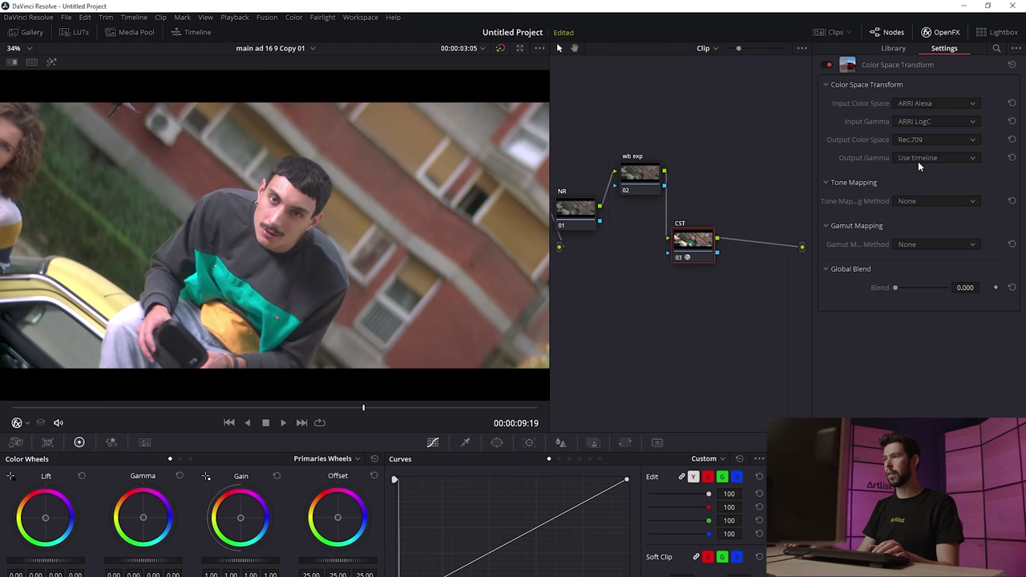
left_click(920, 159)
left_click(922, 231)
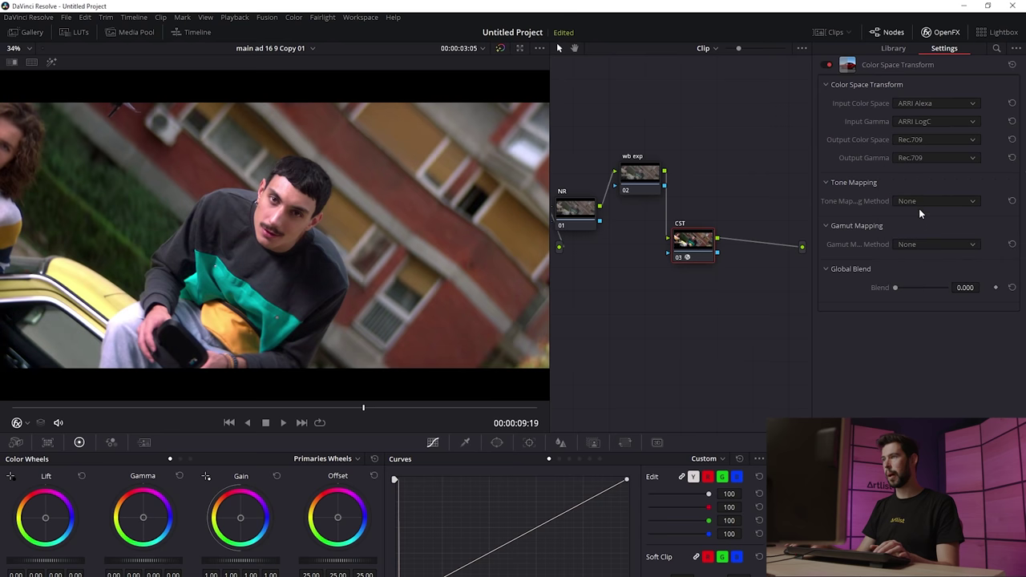
left_click(924, 202)
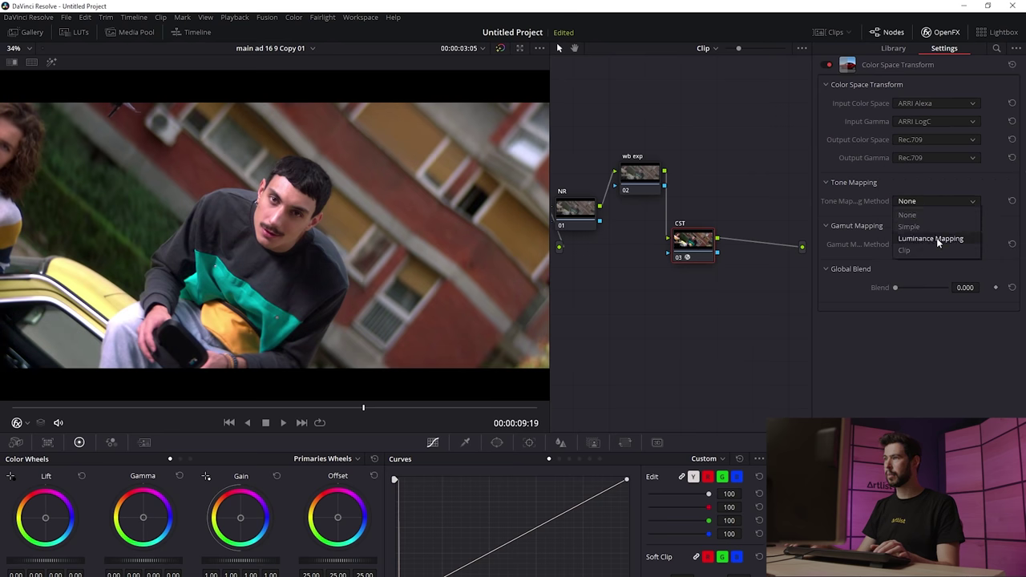
left_click(936, 238)
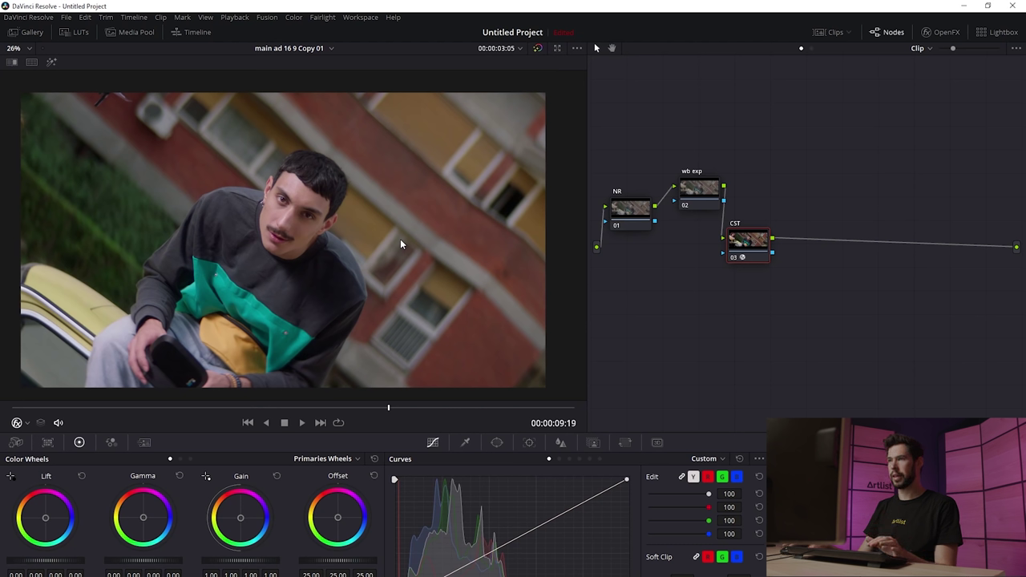
Step: Adjust the wb exp node through its primary adjustment controls and disable the node
left_click(690, 194)
left_click(60, 570)
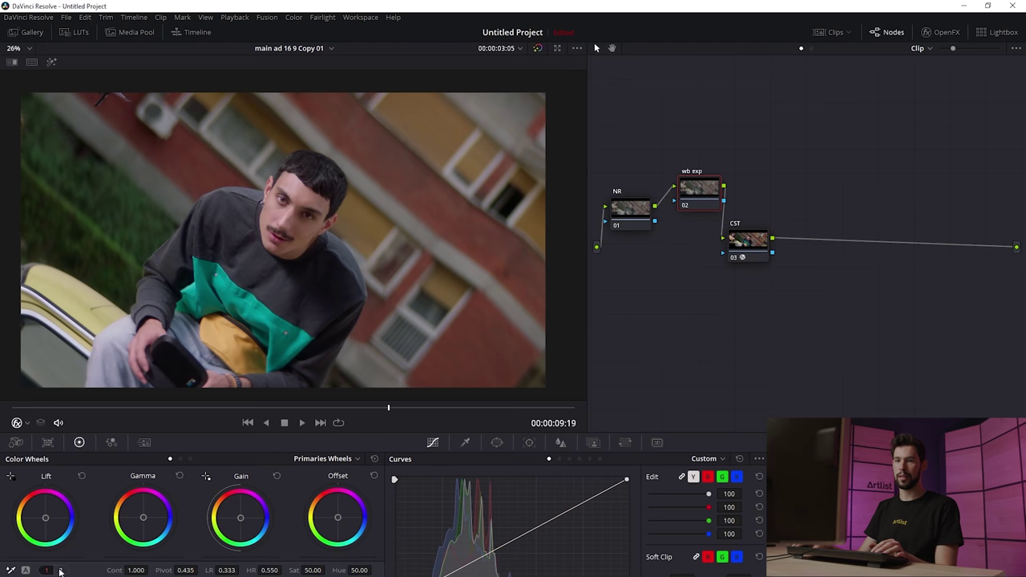
left_click(60, 570)
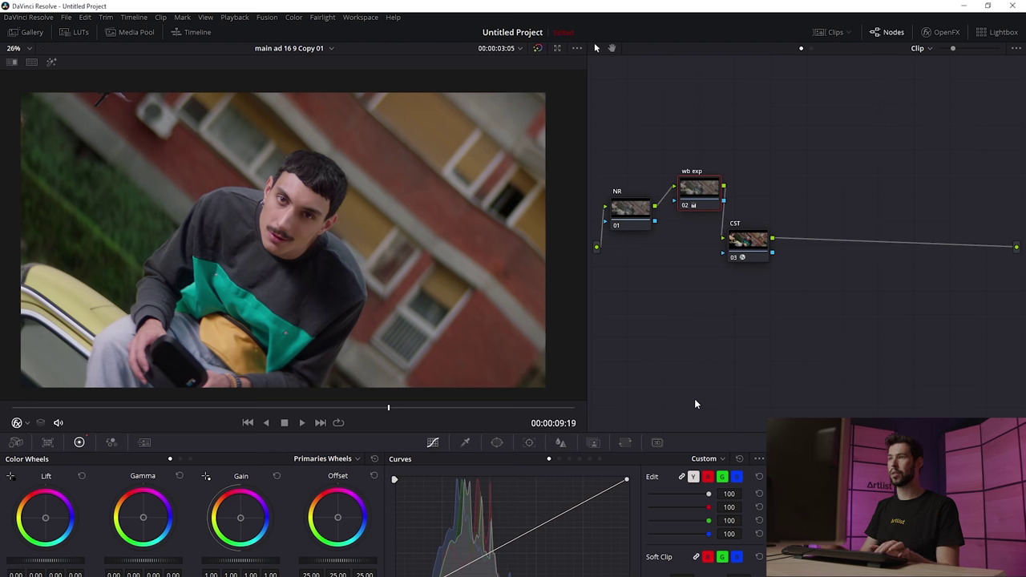
key("ctrl+d")
key("shift+apostrophe")
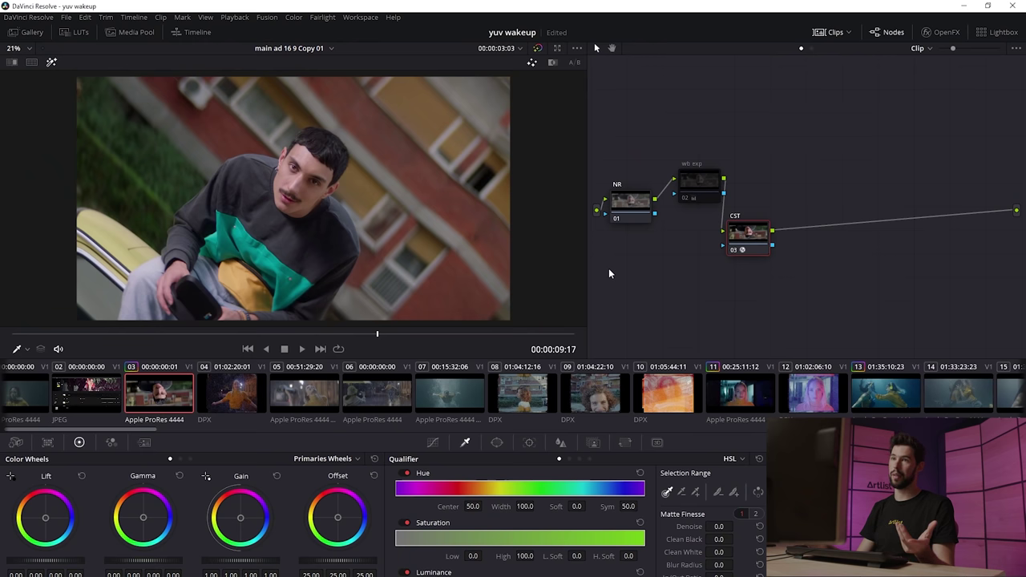
Step: Copy the grade and node tree of clip 03 onto clip 18 and hide the clip thumbnails
scroll(454, 400, "down", 5)
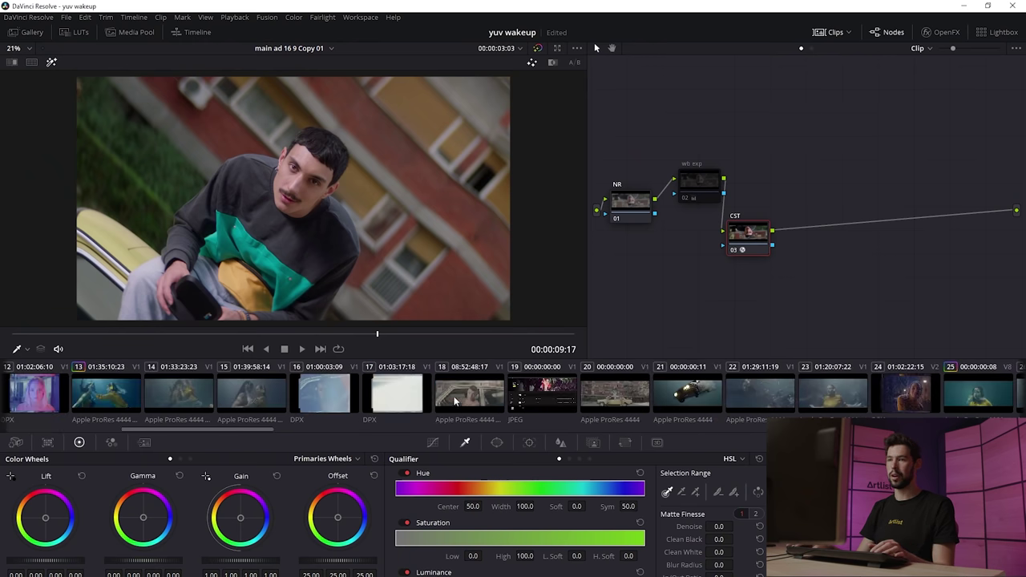
left_click(454, 401)
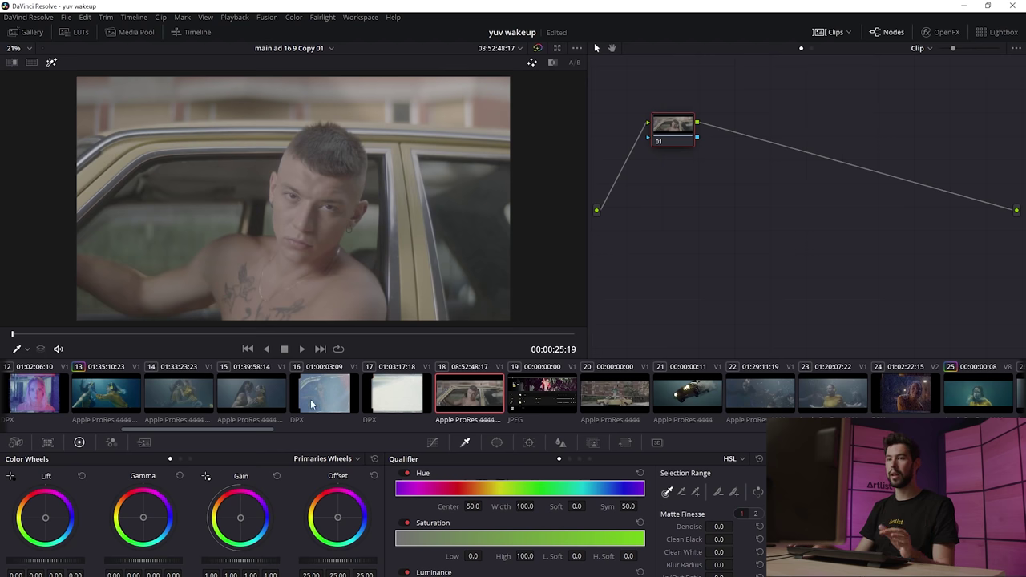
left_click_drag(263, 428, 129, 439)
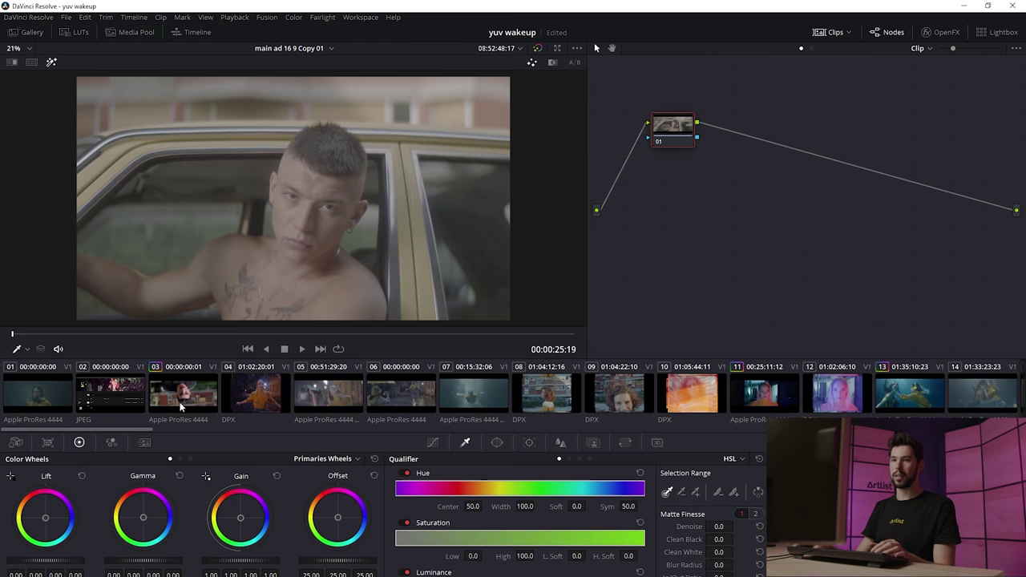
key("ctrl+v")
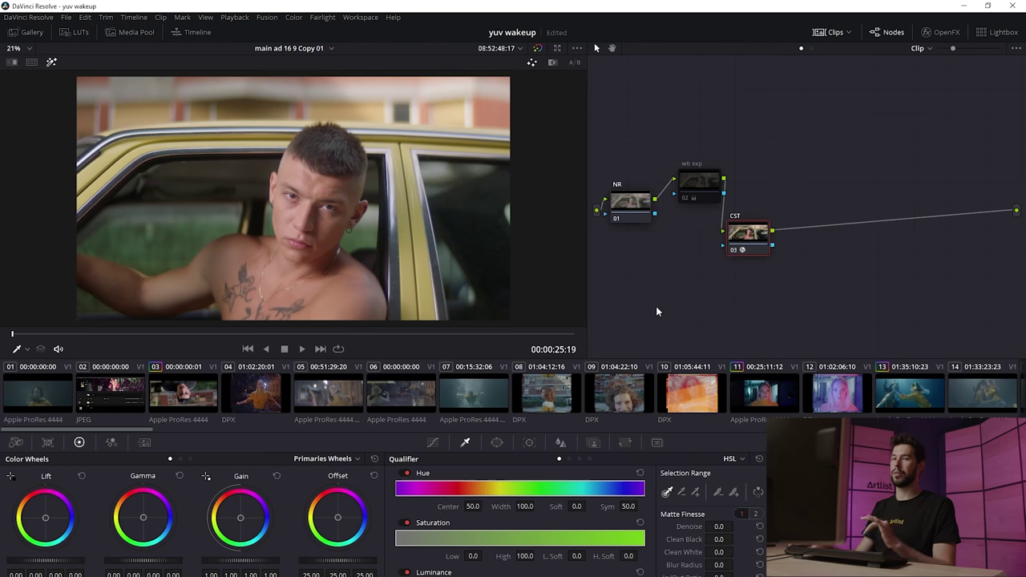
left_click(160, 430)
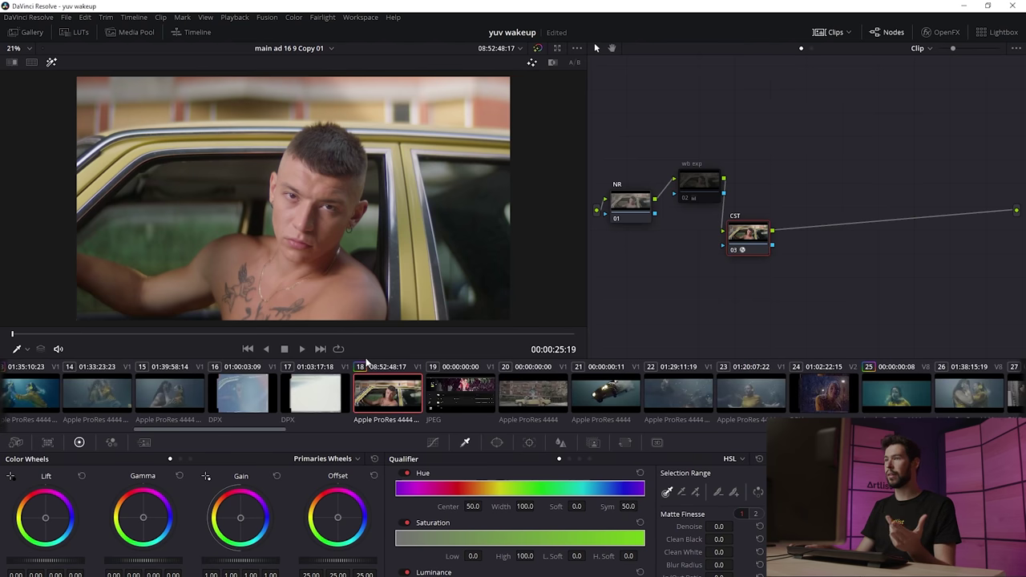
key("ctrl+shift+w")
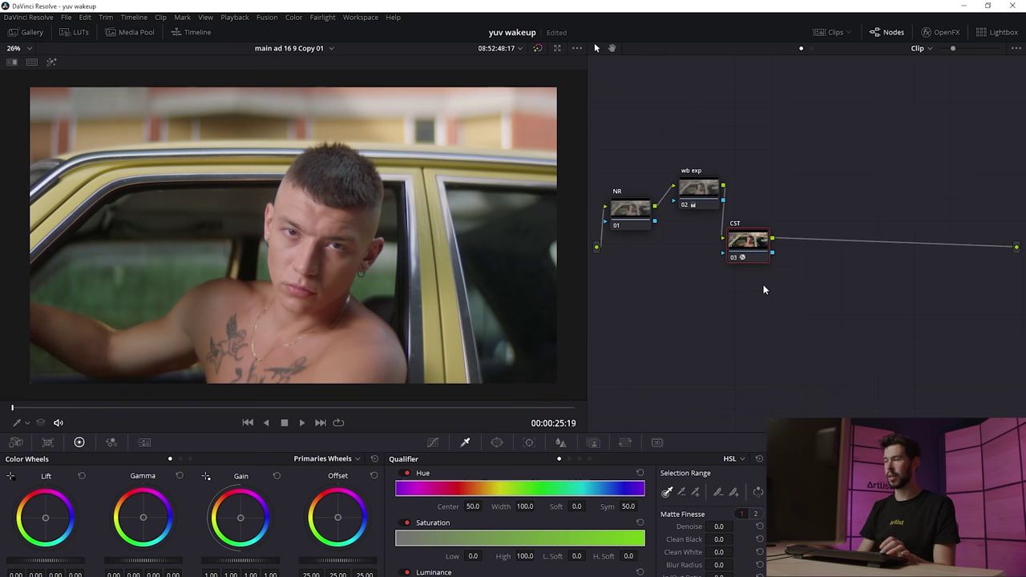
Step: Add a serial node after CST, place it higher in the node graph and label it "Primaries"
key("alt+s")
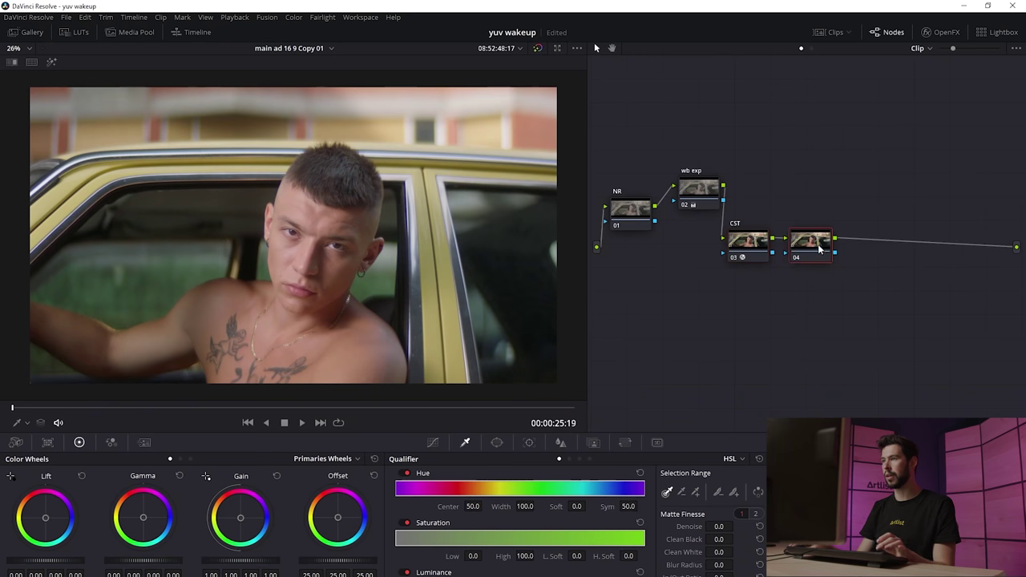
left_click_drag(821, 246, 819, 206)
type("Primaries")
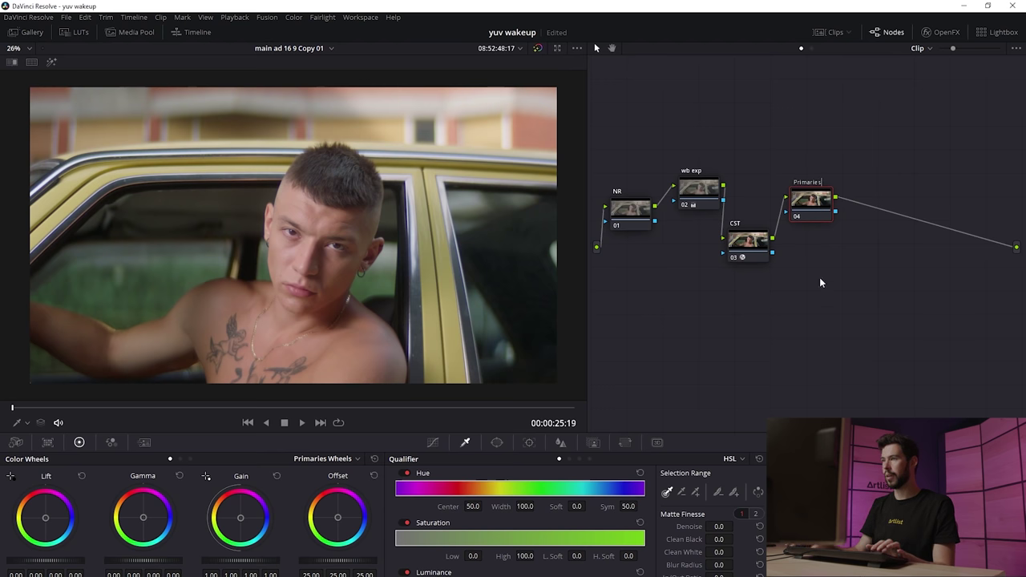
key("Return")
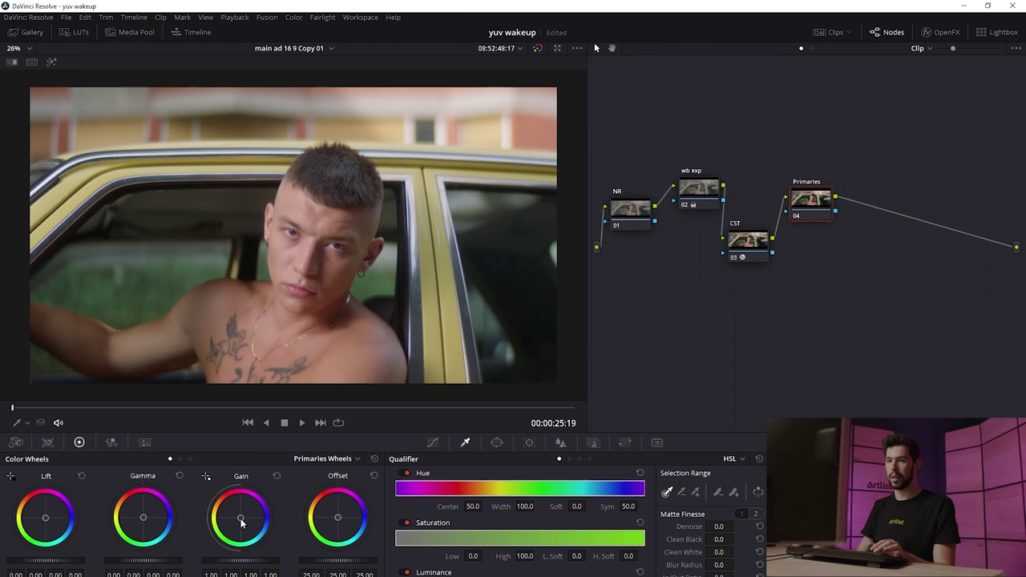
Step: Balance the Primaries node by warming Gain to 1.03 red and 0.90 blue, shifting Lift slightly toward blue and fine-tuning Gamma
left_click_drag(241, 522, 239, 517)
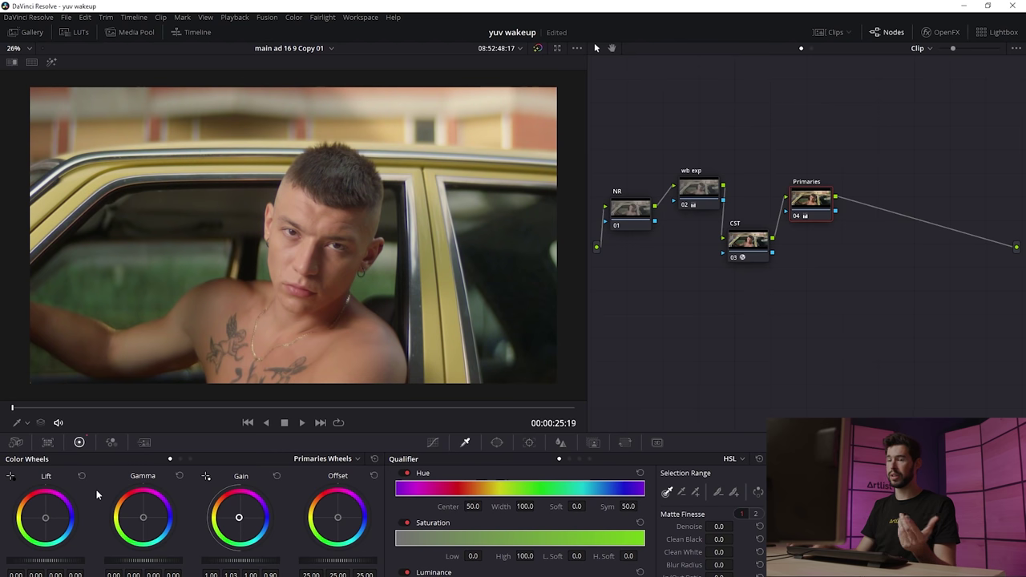
left_click_drag(47, 521, 46, 518)
key("ctrl+d")
key("ctrl+d")
key("ctrl+d")
key("ctrl+d")
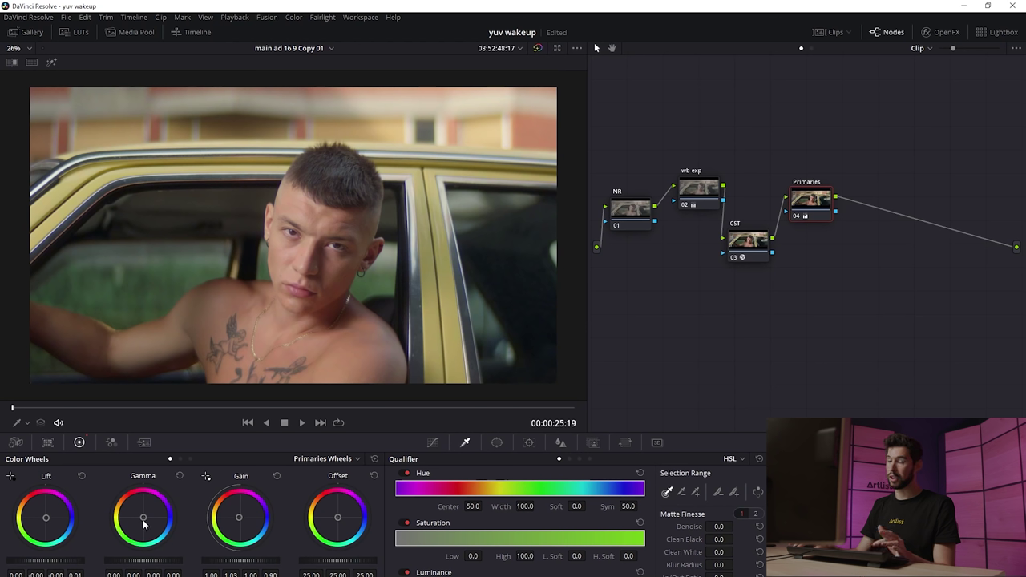
left_click_drag(145, 522, 143, 519)
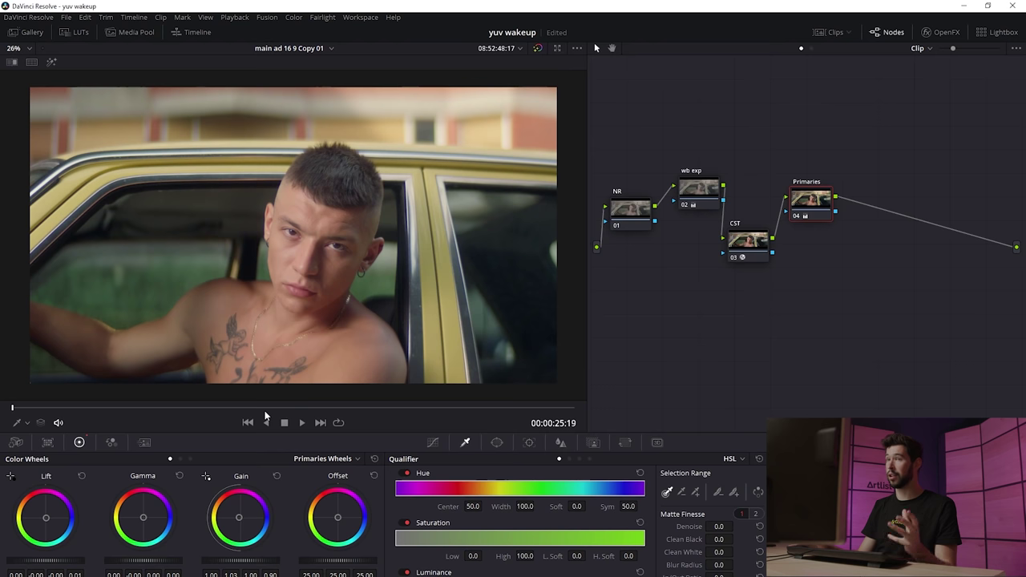
Step: Add a serial node after and below Primaries, and shift its yellow hue slightly with the Hue Vs Hue curve
key("alt+s")
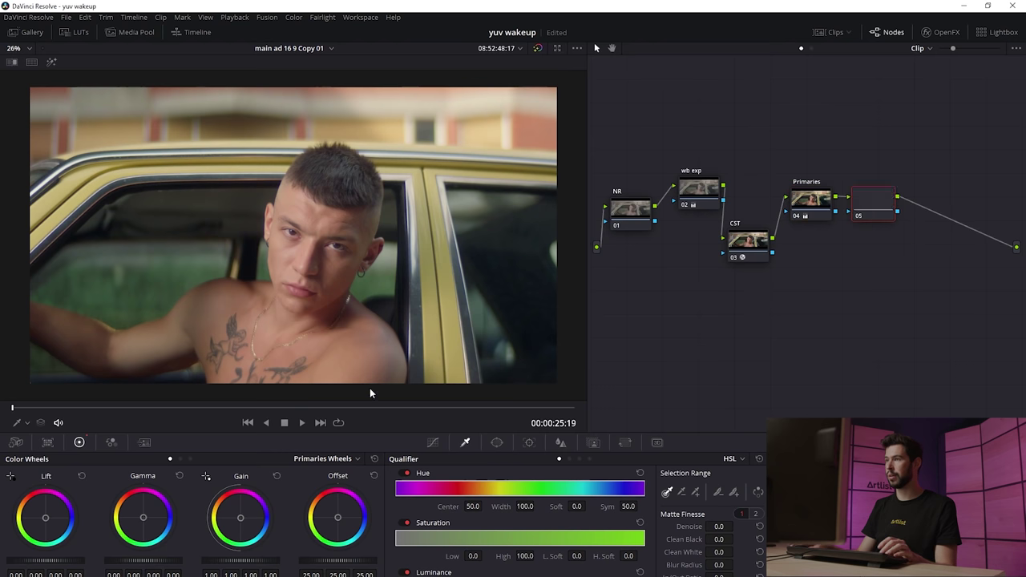
left_click_drag(839, 199, 840, 245)
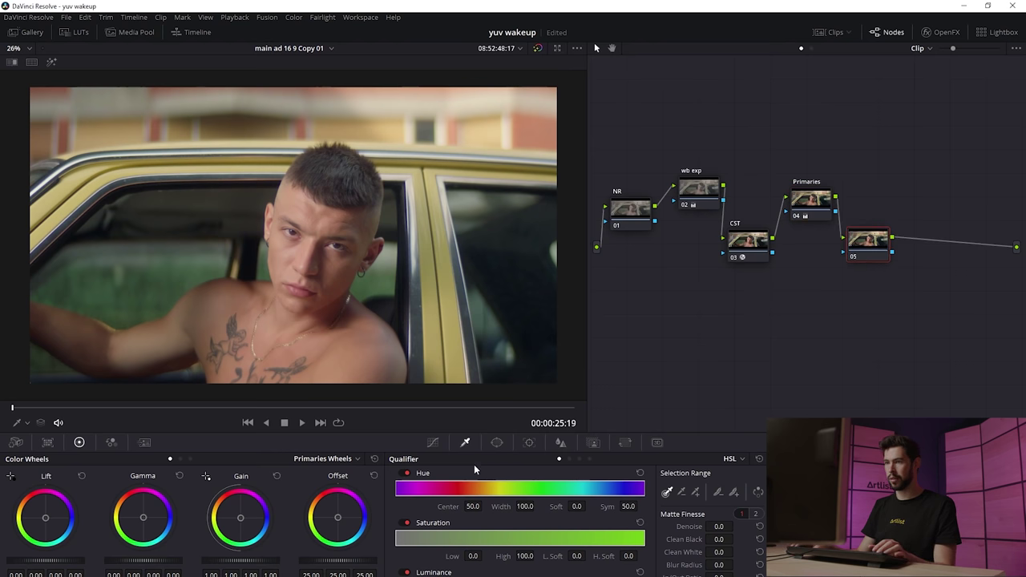
left_click(432, 443)
left_click(708, 459)
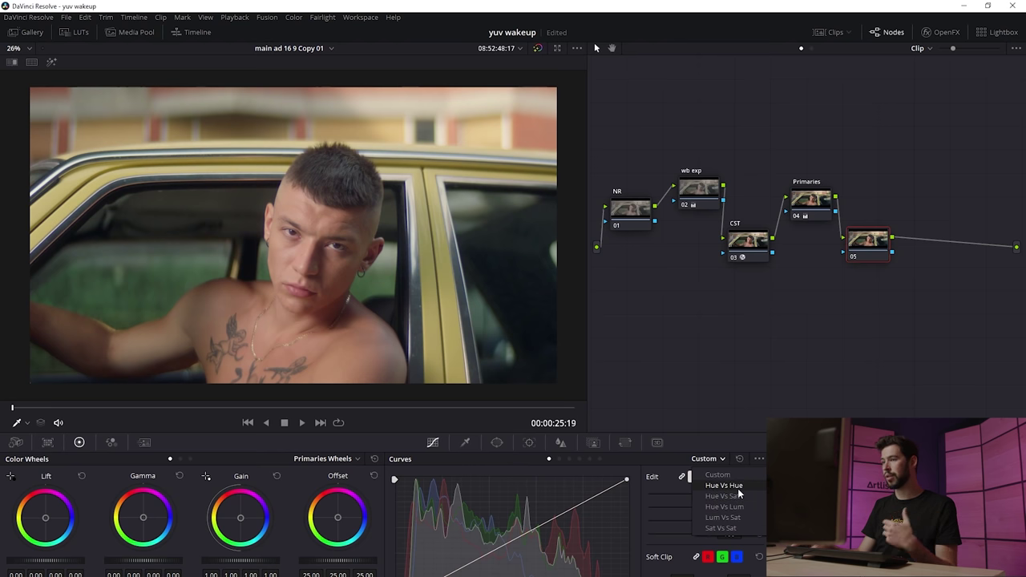
left_click(723, 486)
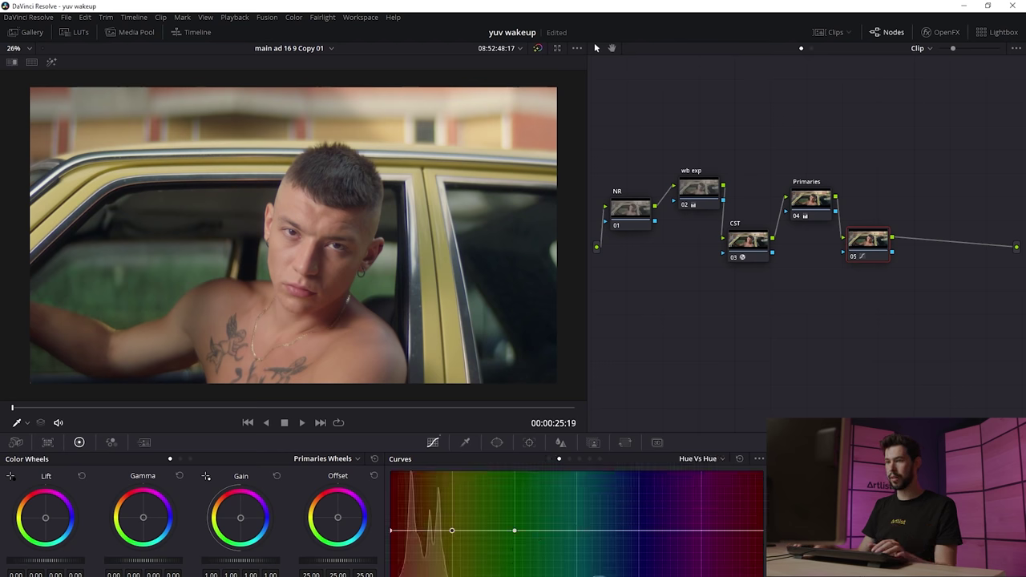
mouse_move(452, 531)
left_mouse_down()
mouse_move(452, 545)
mouse_move(448, 529)
left_mouse_up()
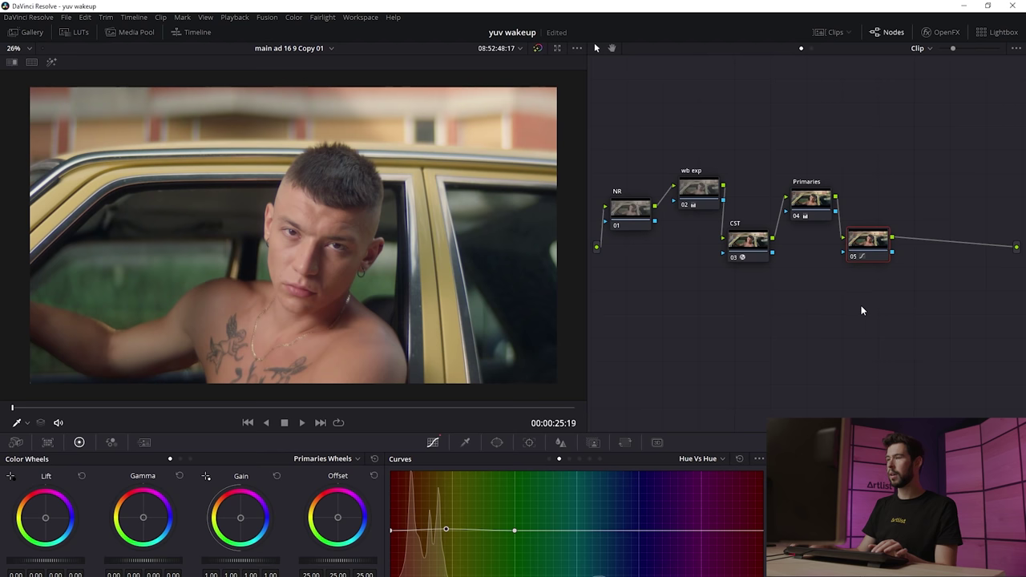
Step: Raise the yellow saturation of node 05 with the Hue Vs Sat curve and compare the image with the node off and on
left_click(696, 459)
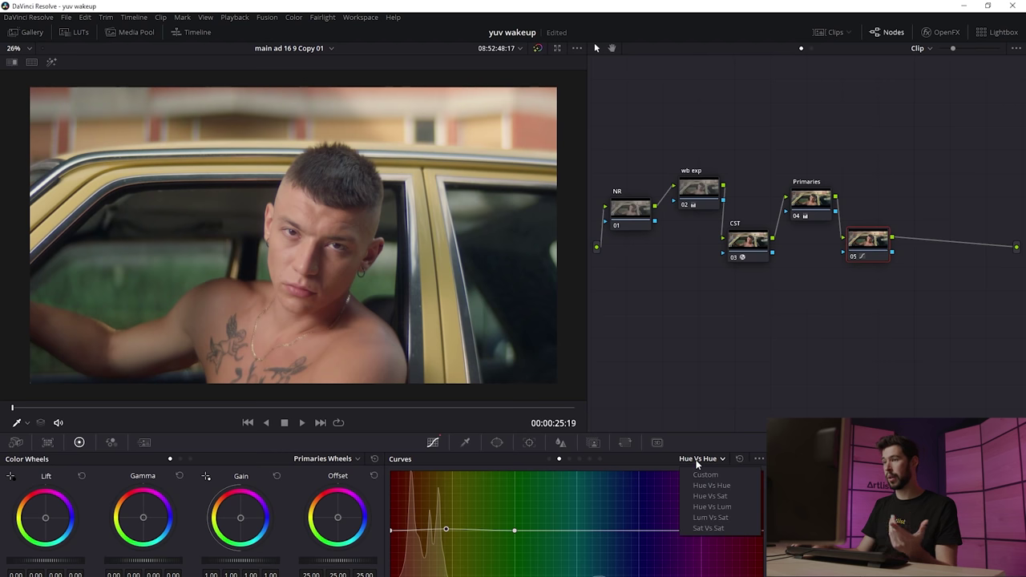
left_click(733, 495)
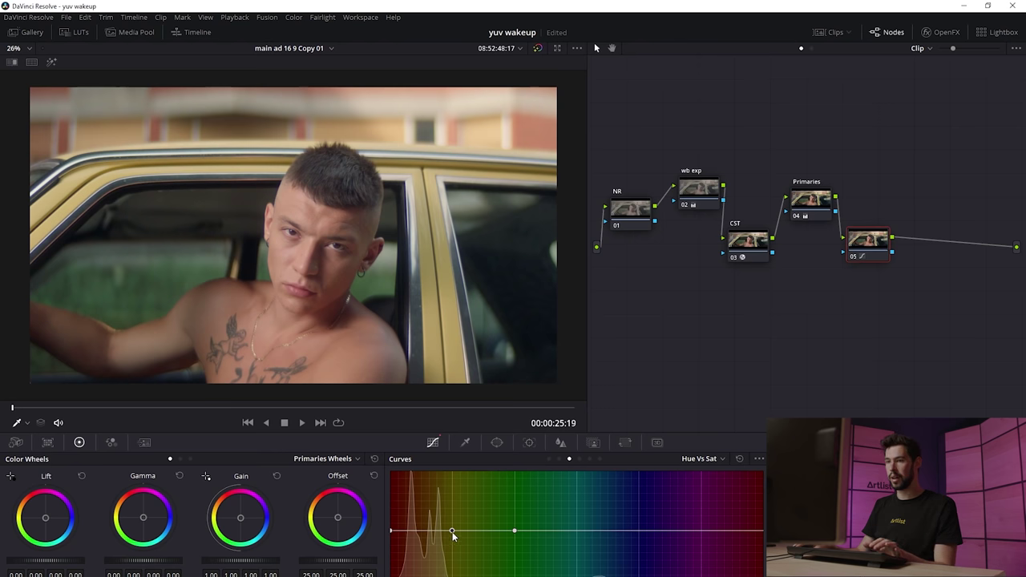
mouse_move(452, 531)
left_mouse_down()
mouse_move(452, 501)
mouse_move(454, 550)
mouse_move(453, 536)
left_mouse_up()
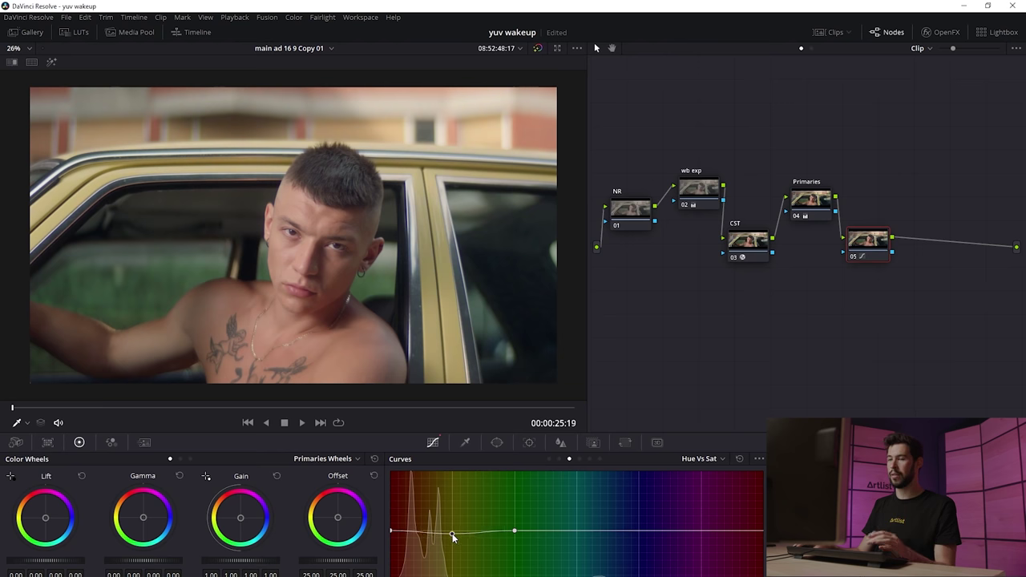
left_click_drag(450, 531, 448, 505)
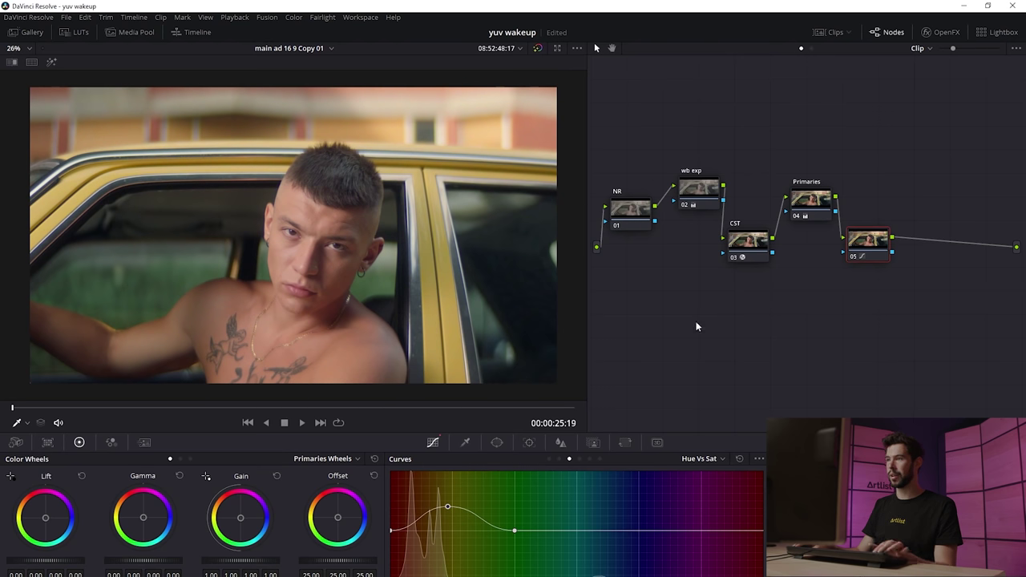
key("ctrl+d")
key("ctrl+d")
key("ctrl+d")
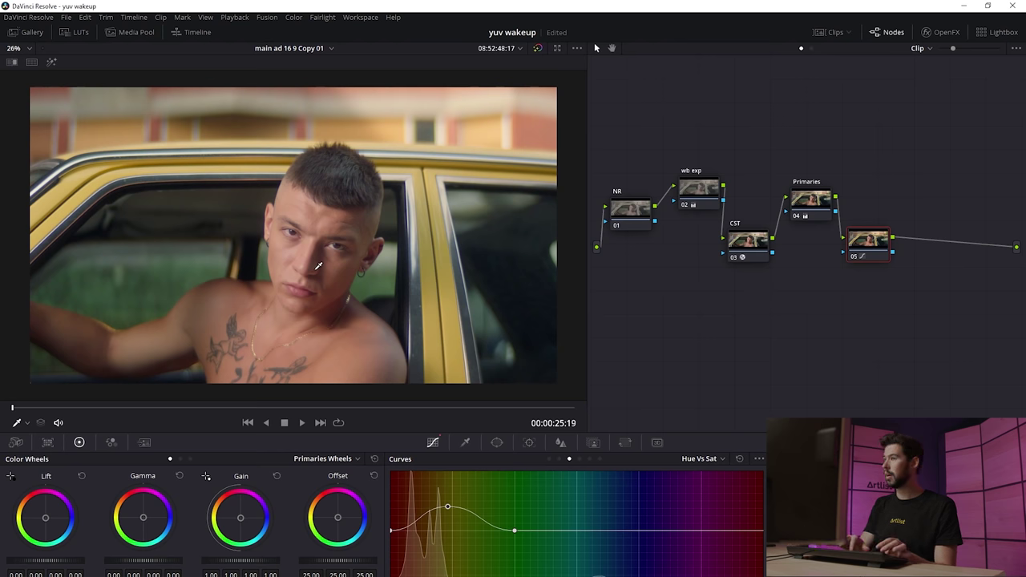
Step: Add a layer node alongside node 05 and sample the man's facial skin with the HSL qualifier, with the selection highlighted
key("alt+l")
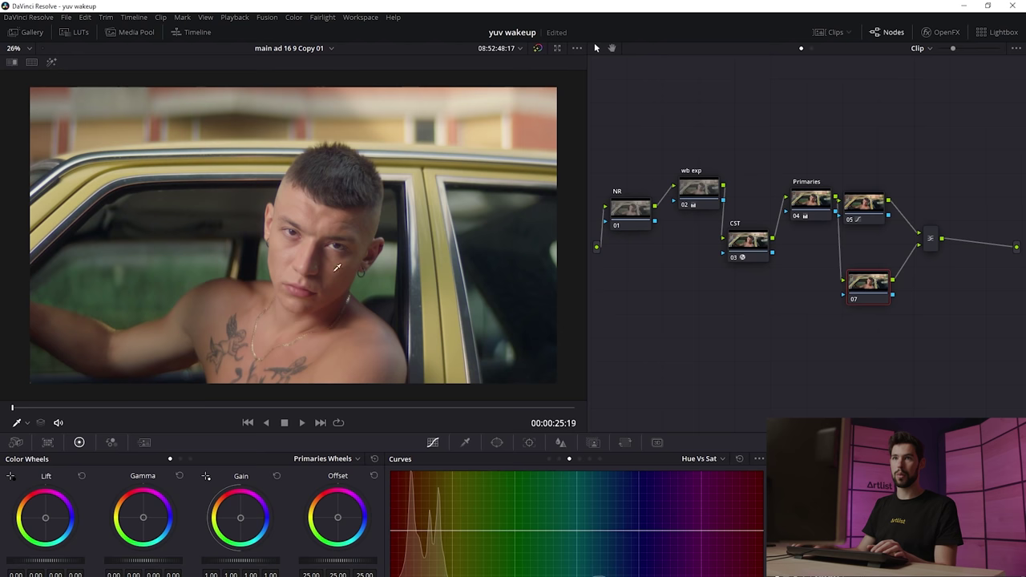
left_click(465, 443)
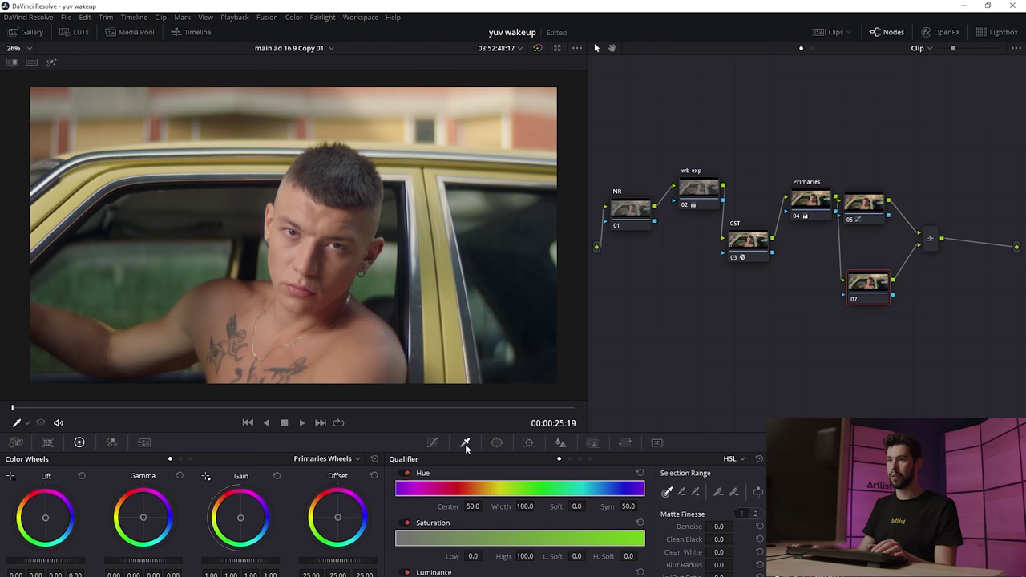
left_click(20, 424)
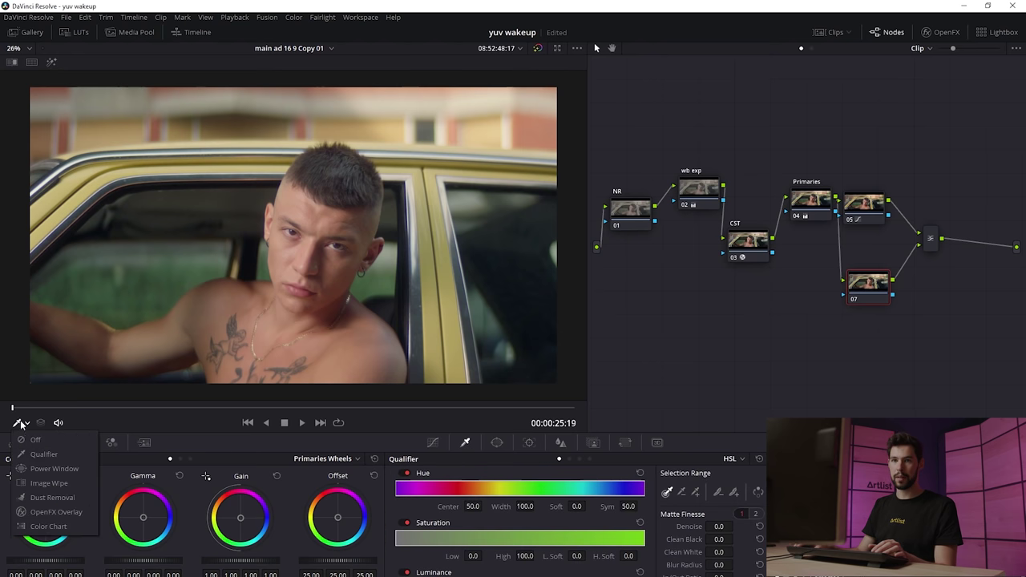
left_click(44, 455)
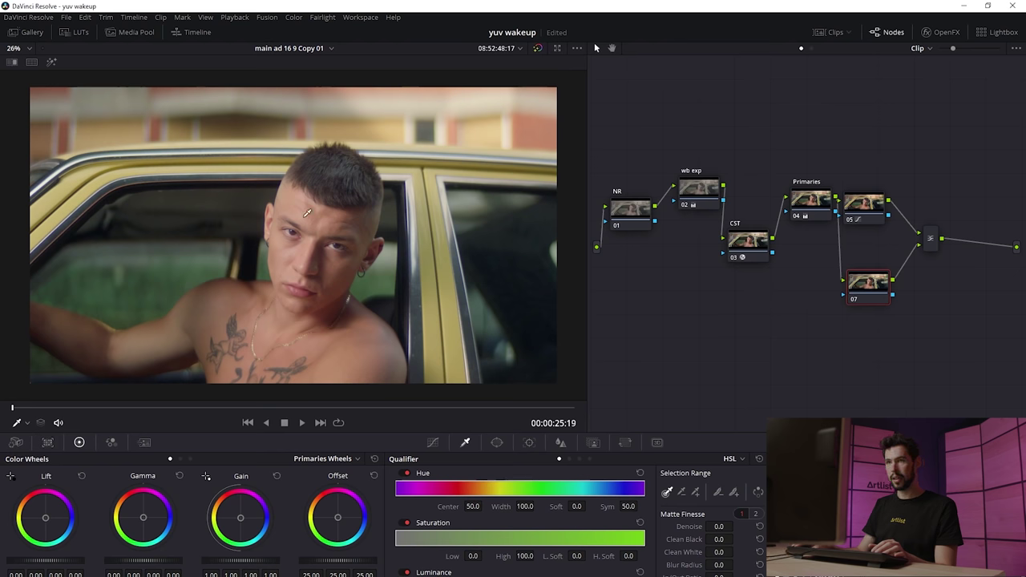
mouse_move(300, 202)
left_mouse_down()
mouse_move(351, 219)
mouse_move(348, 236)
left_mouse_up()
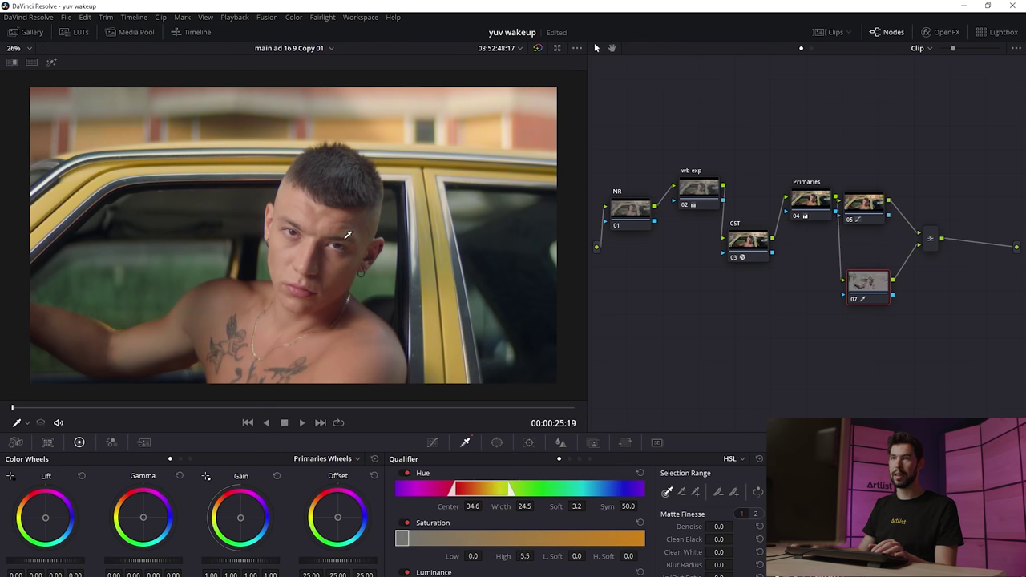
left_click(51, 63)
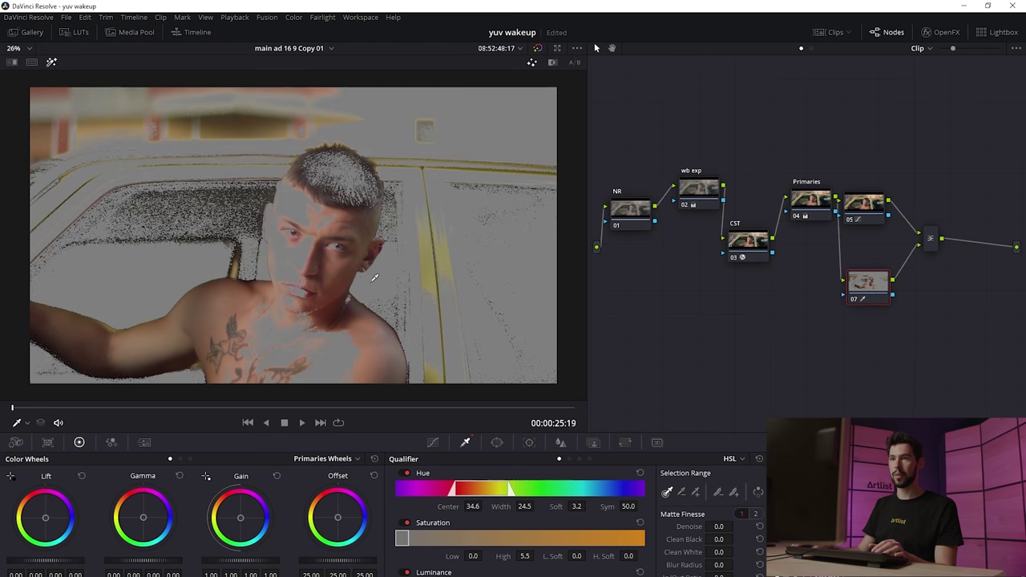
mouse_move(312, 335)
left_mouse_down()
mouse_move(315, 218)
mouse_move(300, 211)
mouse_move(330, 218)
mouse_move(291, 221)
left_mouse_up()
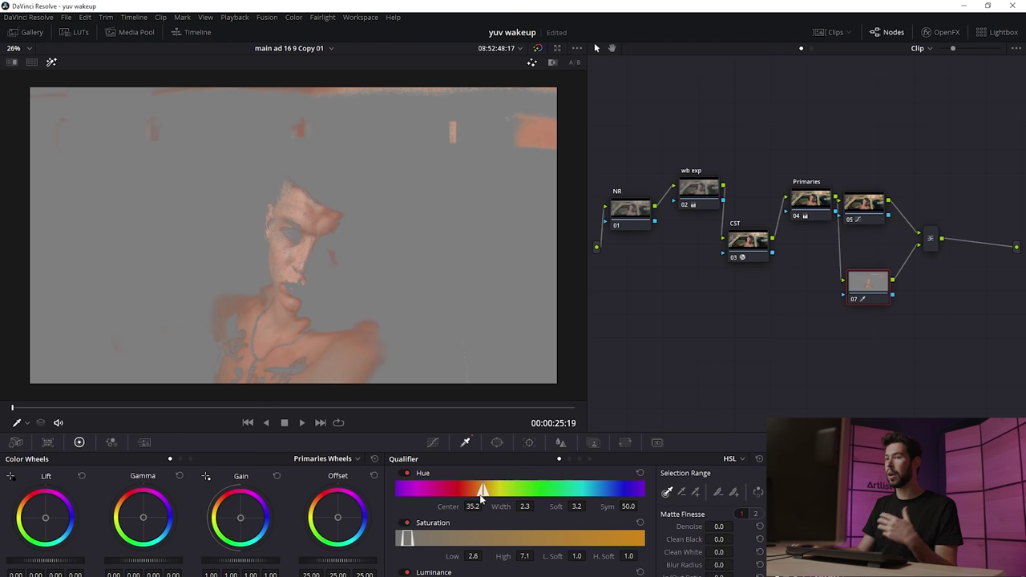
Step: Refine the skin key to hue width 13.5 and saturation 2.6 to 13.3, with denoise 2.8 and blur radius 4.4
mouse_move(482, 492)
left_mouse_down()
mouse_move(493, 493)
mouse_move(481, 494)
left_mouse_up()
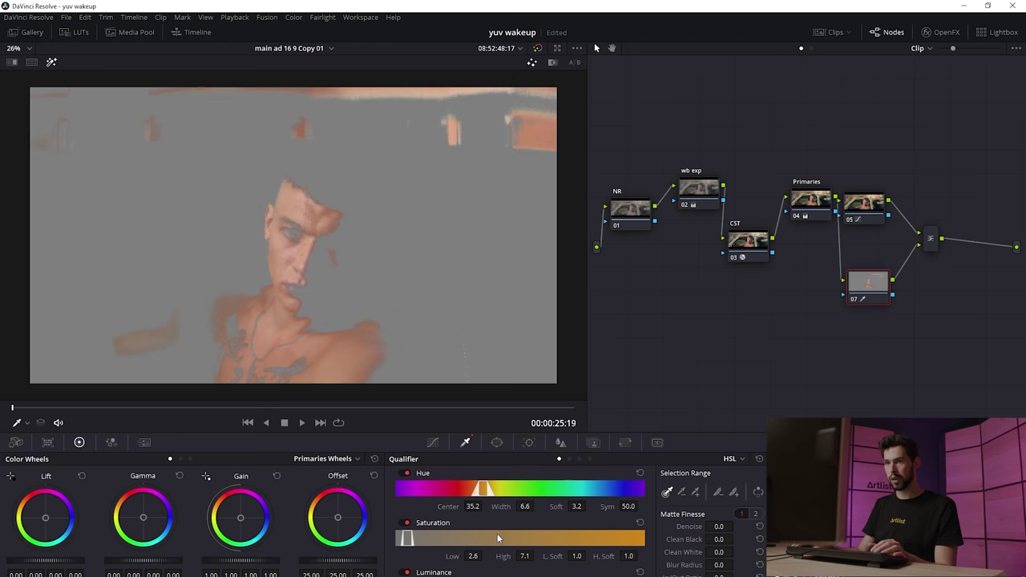
left_click_drag(410, 541, 429, 540)
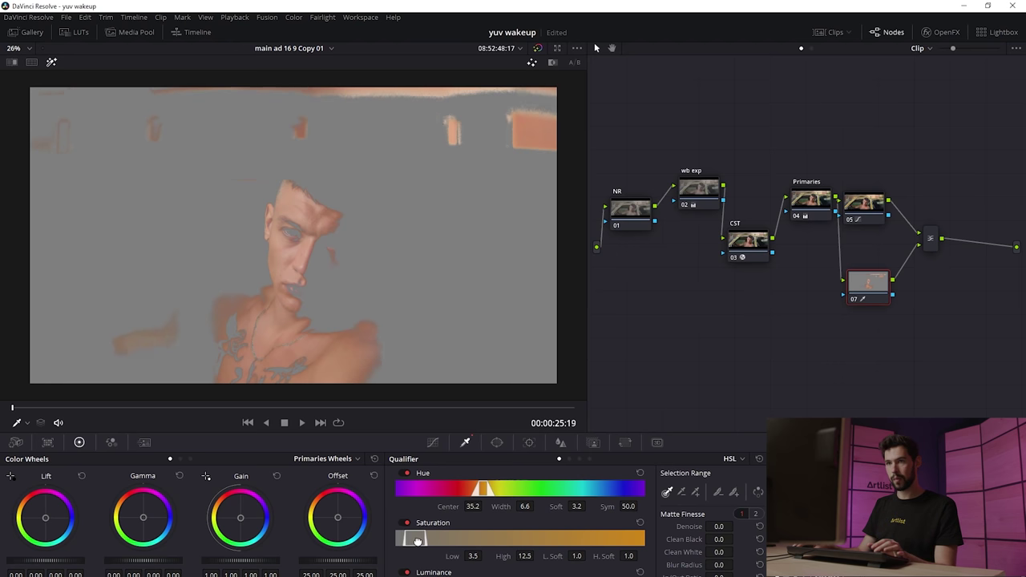
left_click_drag(489, 489, 497, 488)
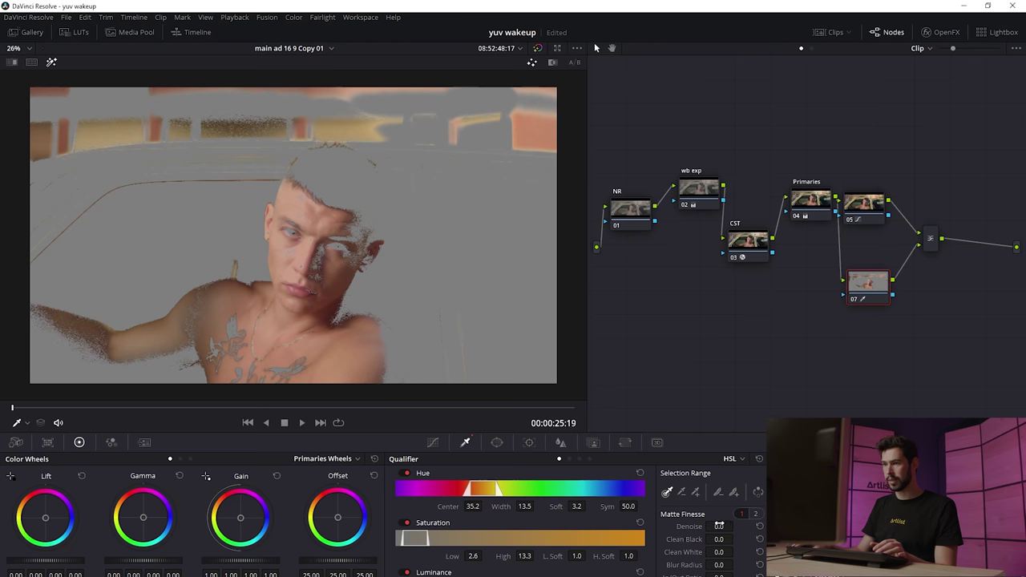
left_click_drag(709, 566, 721, 565)
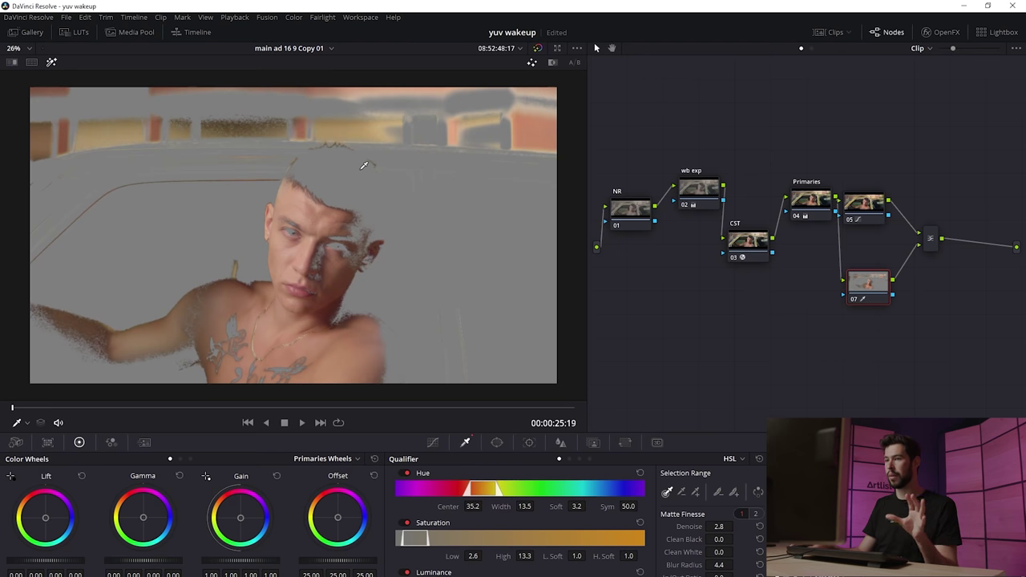
Step: Limit the skin key with a circle window around the man's face and chest, softened to about 13.89
left_click(496, 445)
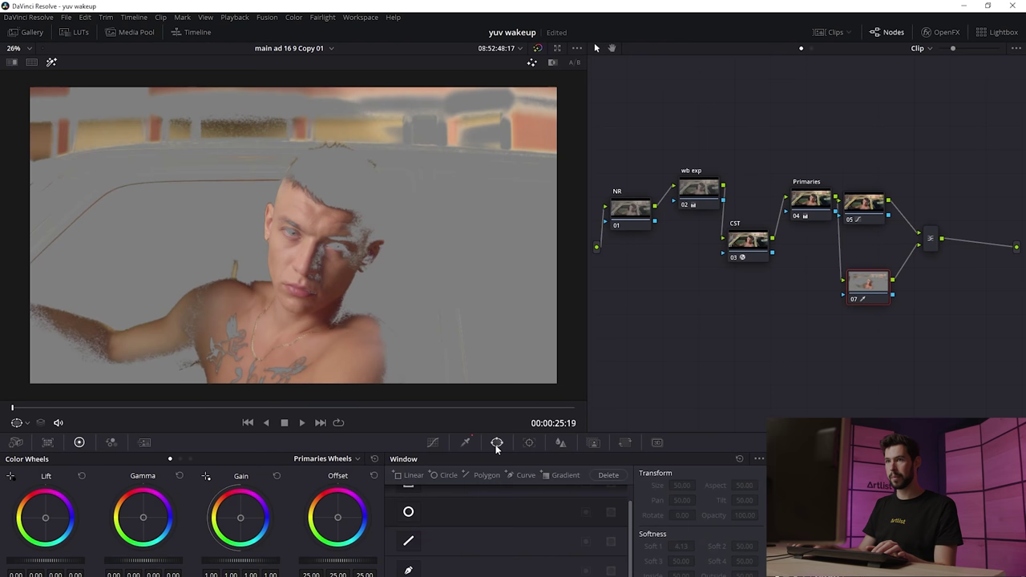
left_click(409, 512)
left_click_drag(337, 243, 348, 294)
left_click_drag(423, 285, 447, 290)
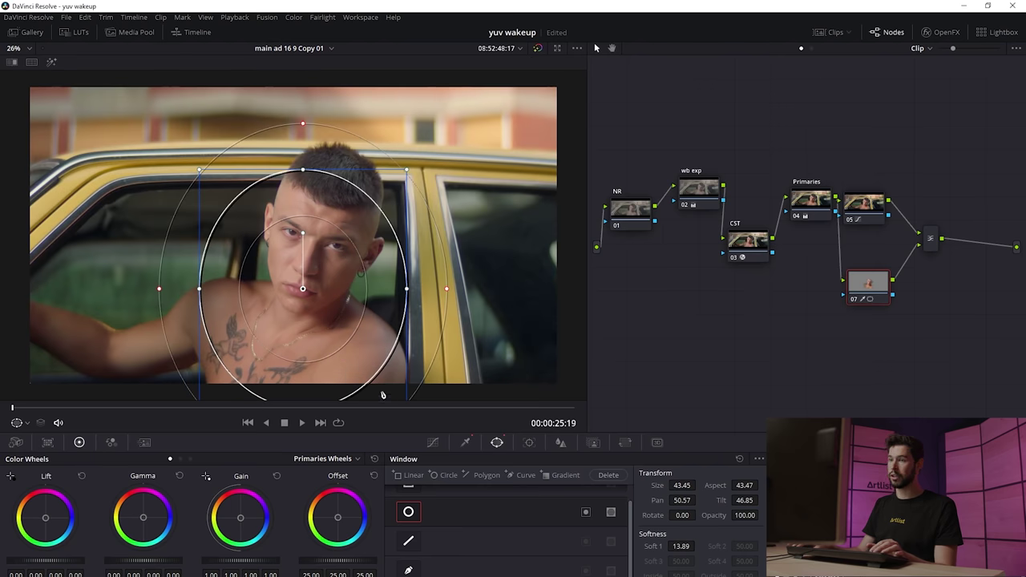
Step: Track the circle window forward through the clip and scrub back to check that it follows the man
left_click(529, 446)
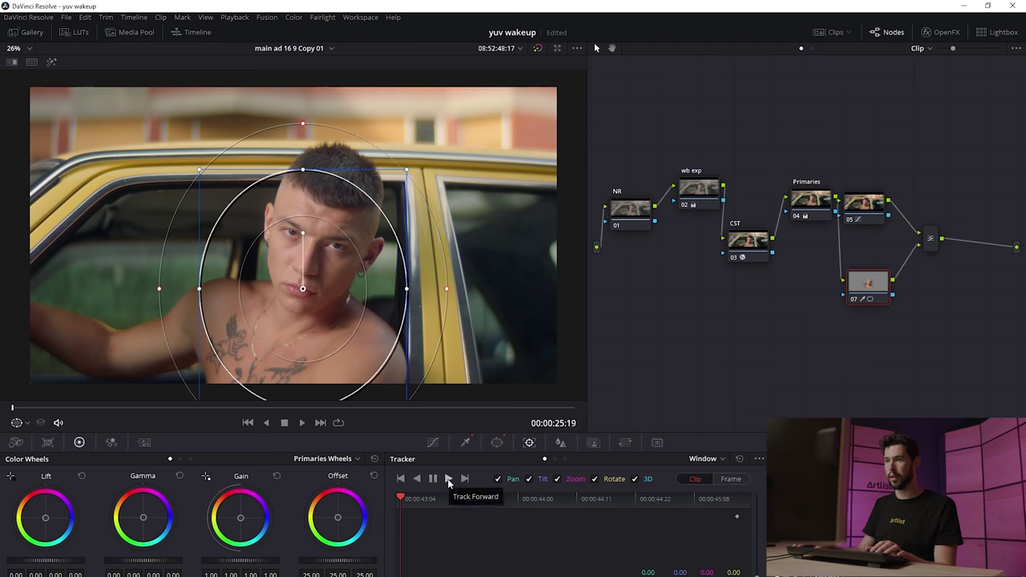
left_click(449, 479)
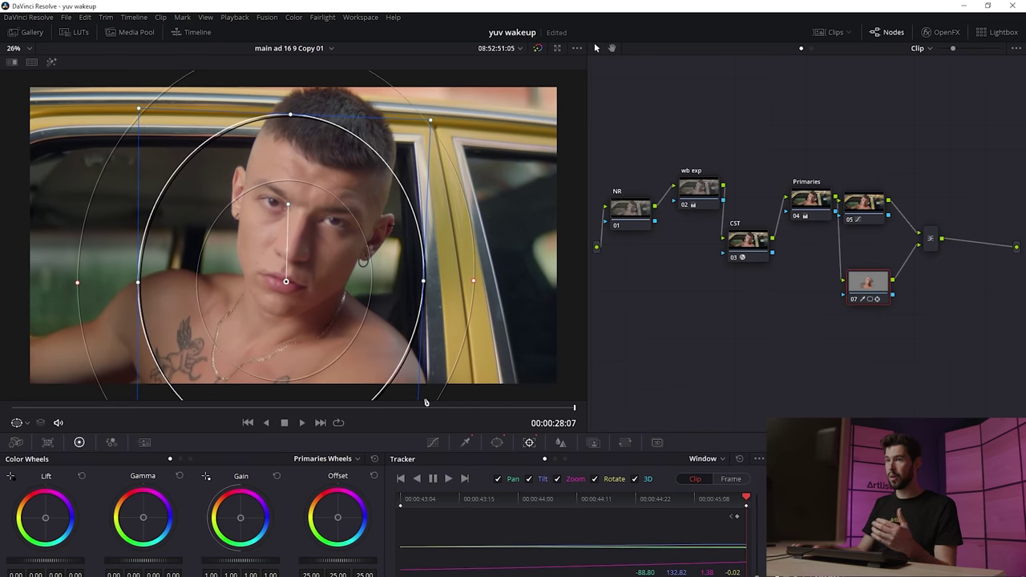
left_click_drag(298, 407, 146, 407)
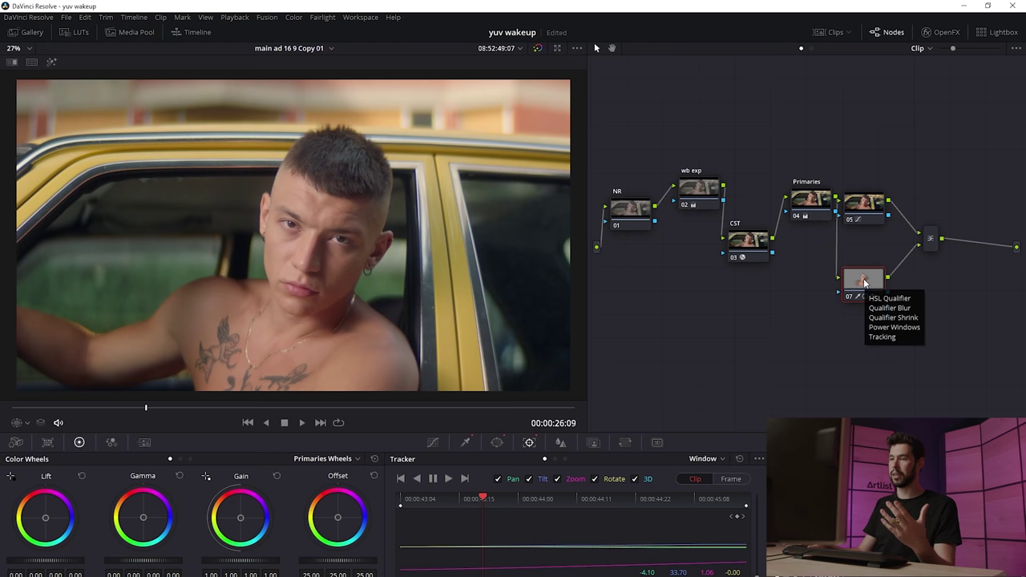
Step: Show the curves and switch the color wheels to Log mode for the skin layer node
left_click(432, 442)
left_click(328, 459)
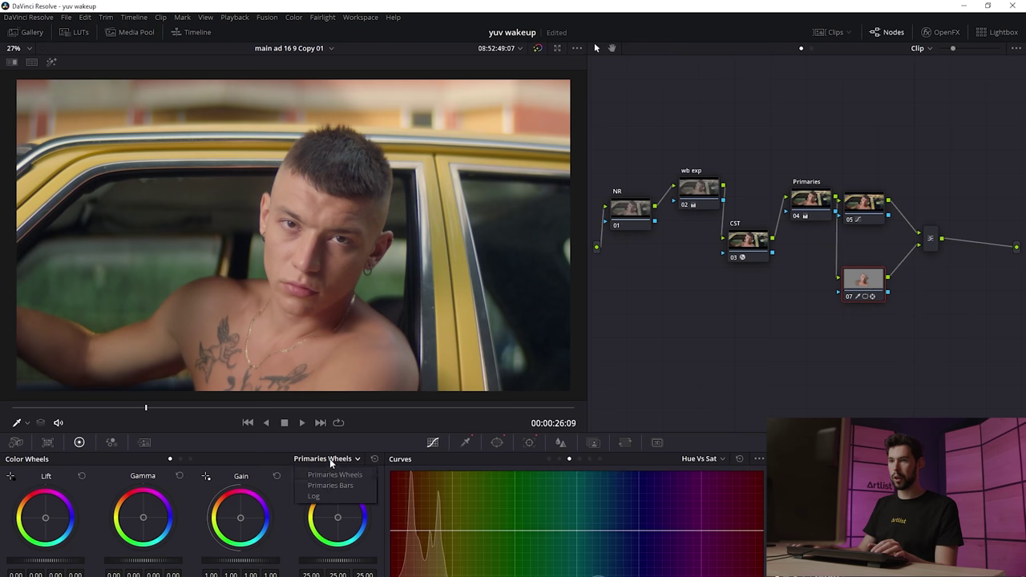
left_click(314, 496)
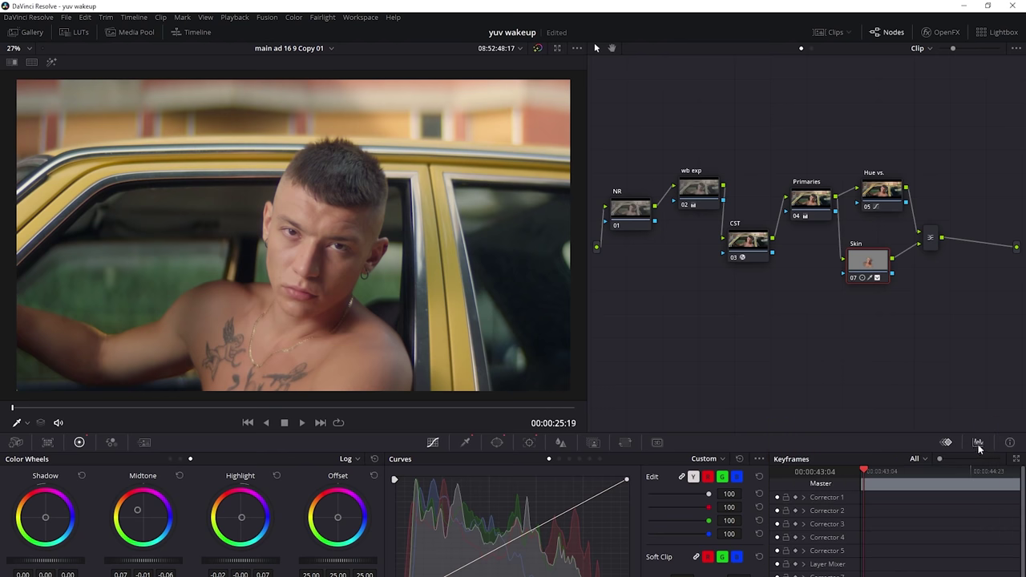
Step: Check the highlighted Skin node selection against the vectorscope's skin tone indicator, trying an Offset shift toward yellow
left_click(978, 444)
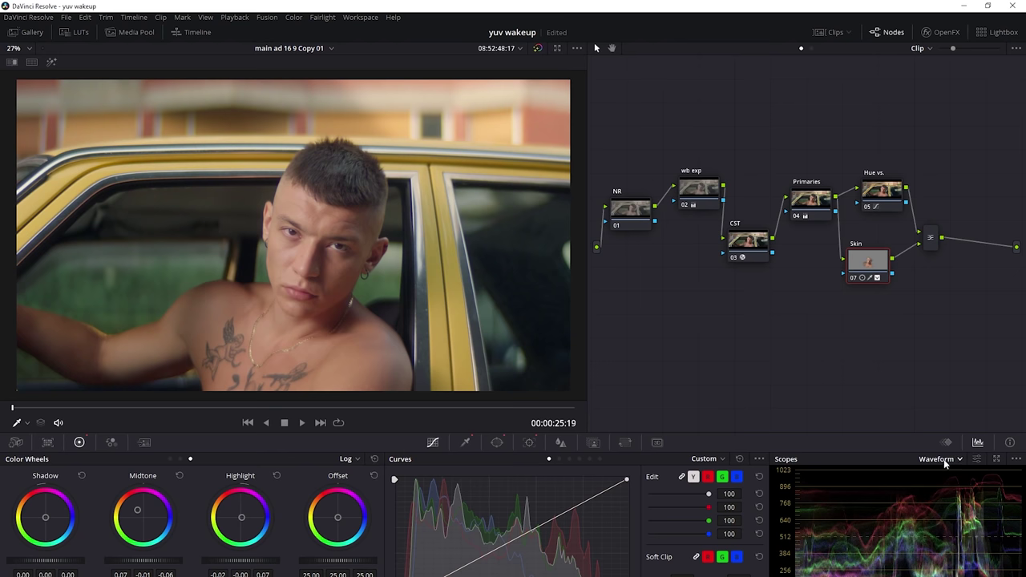
left_click(945, 463)
left_click(956, 495)
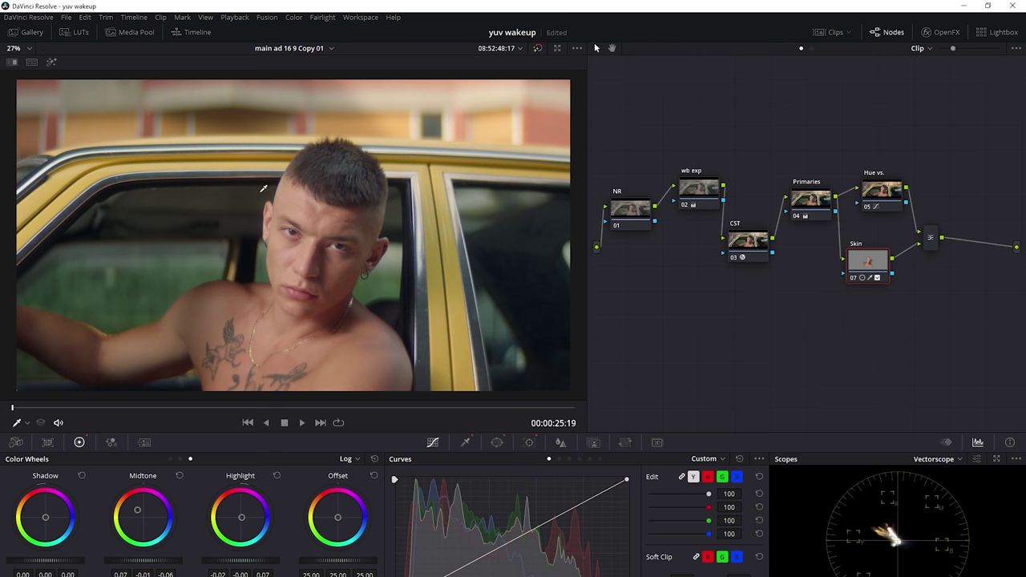
left_click(52, 64)
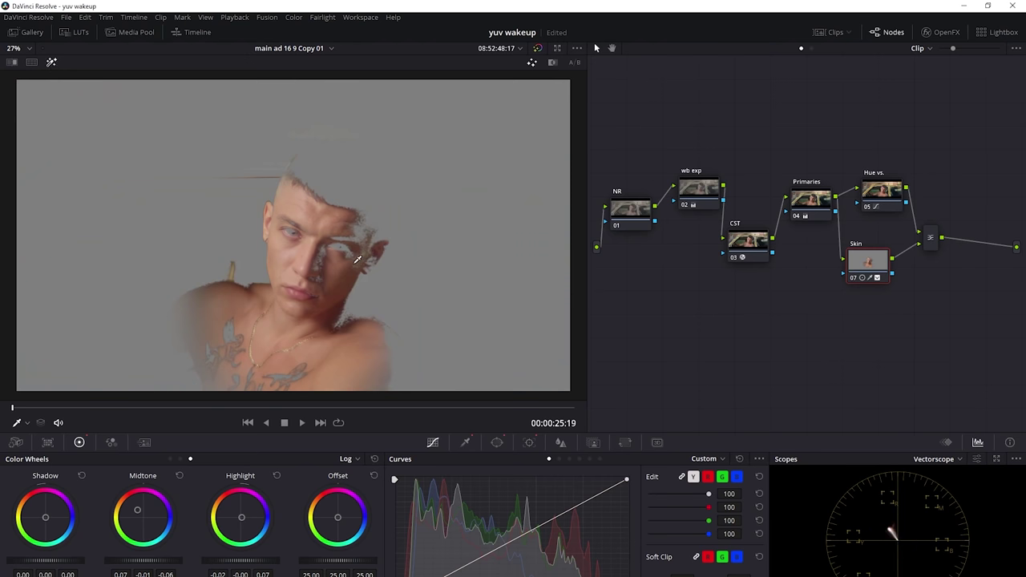
left_click(977, 461)
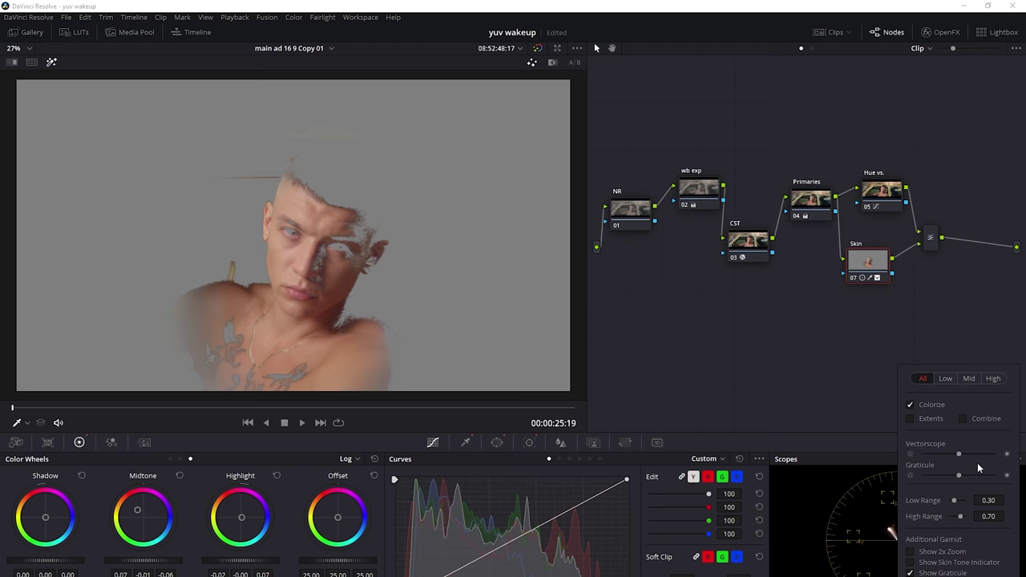
left_click(917, 562)
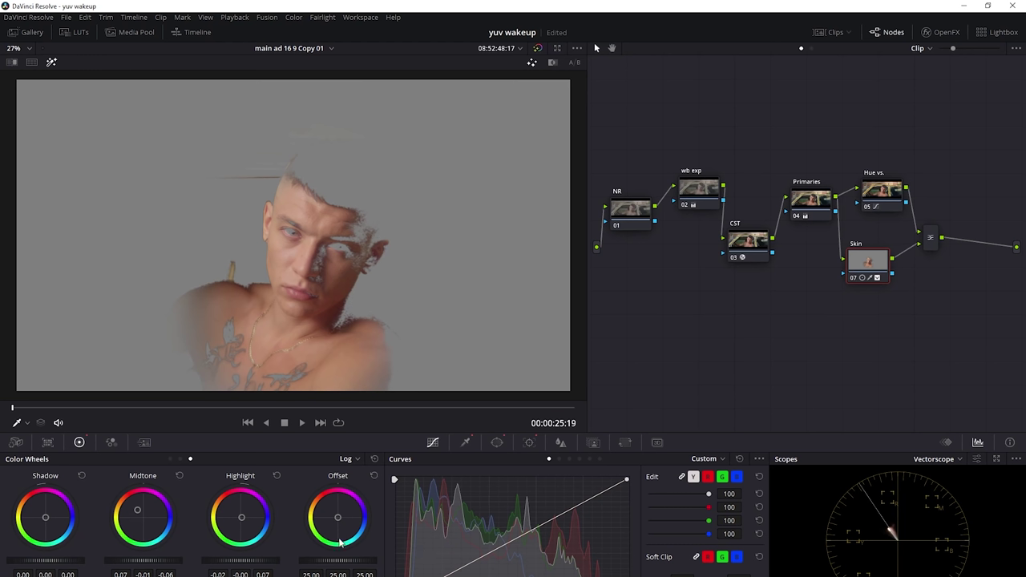
left_click_drag(339, 519, 330, 521)
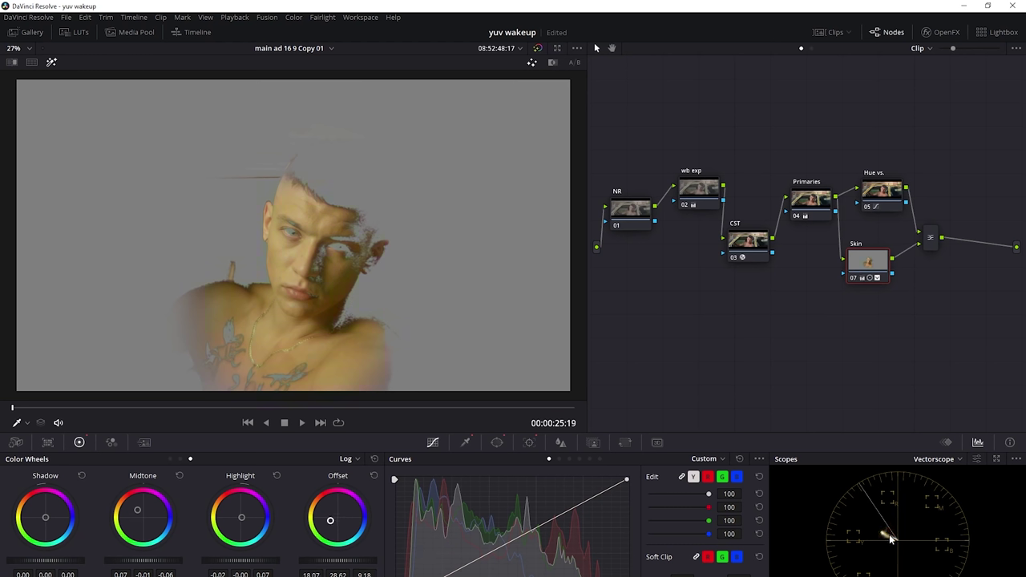
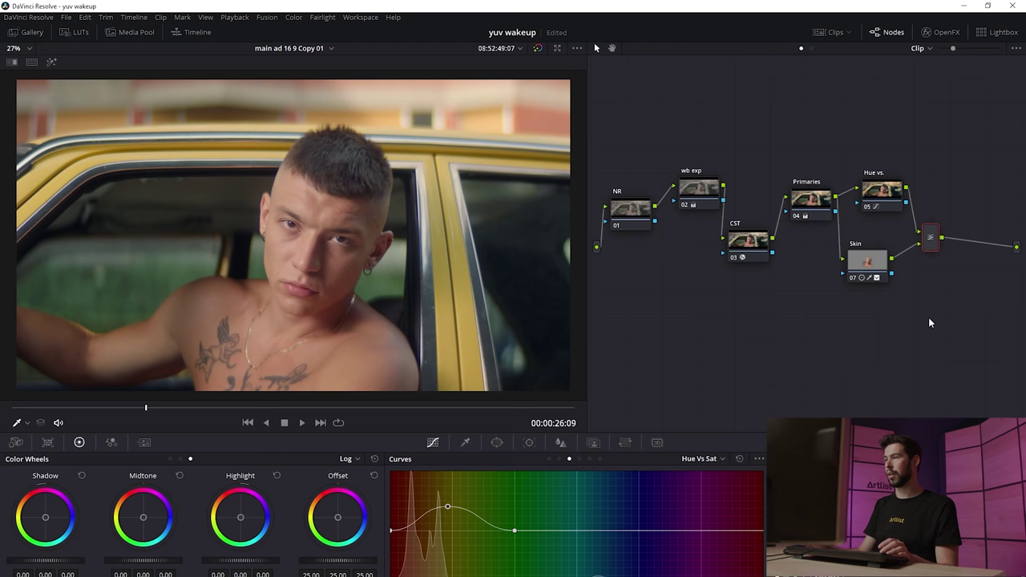
Step: Add a serial node after the layer mixer, label it "Vignette" and place it just before the output
key("alt+s")
left_click_drag(1009, 243, 1001, 240)
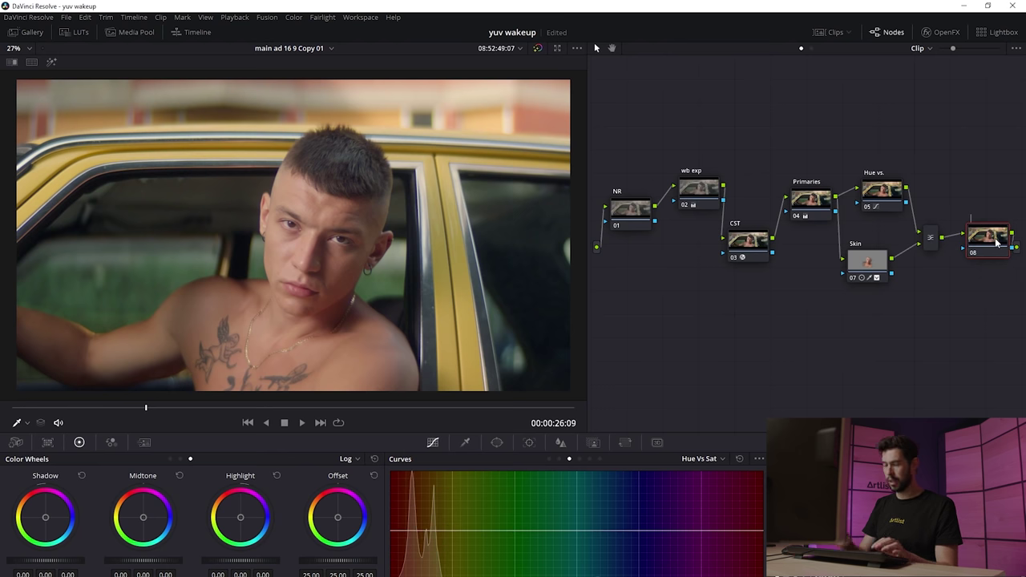
type("Vignette")
key("Return")
left_click_drag(996, 249, 988, 237)
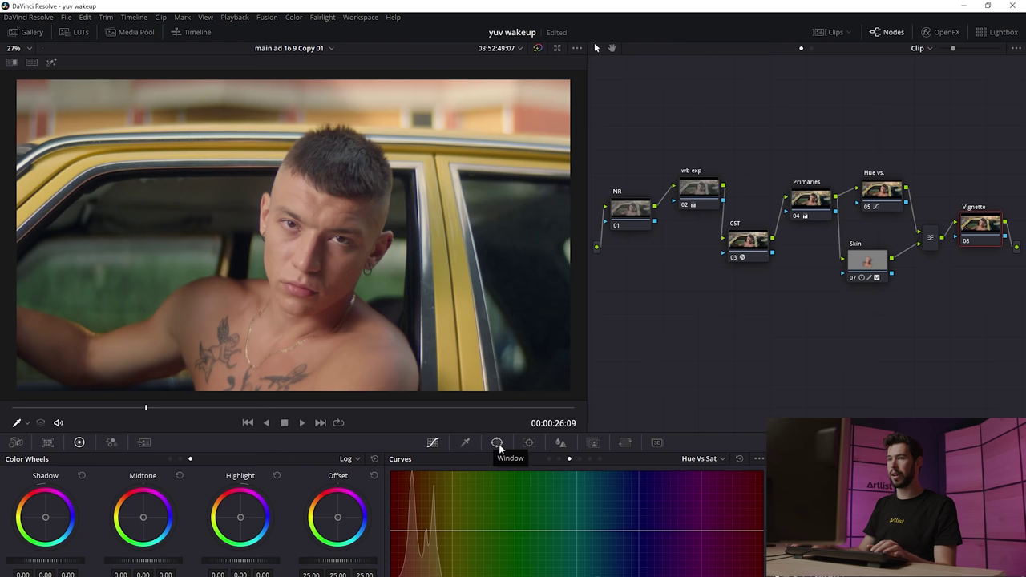
Step: Add an inverted circle window centred on the man's face to the Vignette node, with softness about 20.05
left_click(496, 444)
left_click(409, 529)
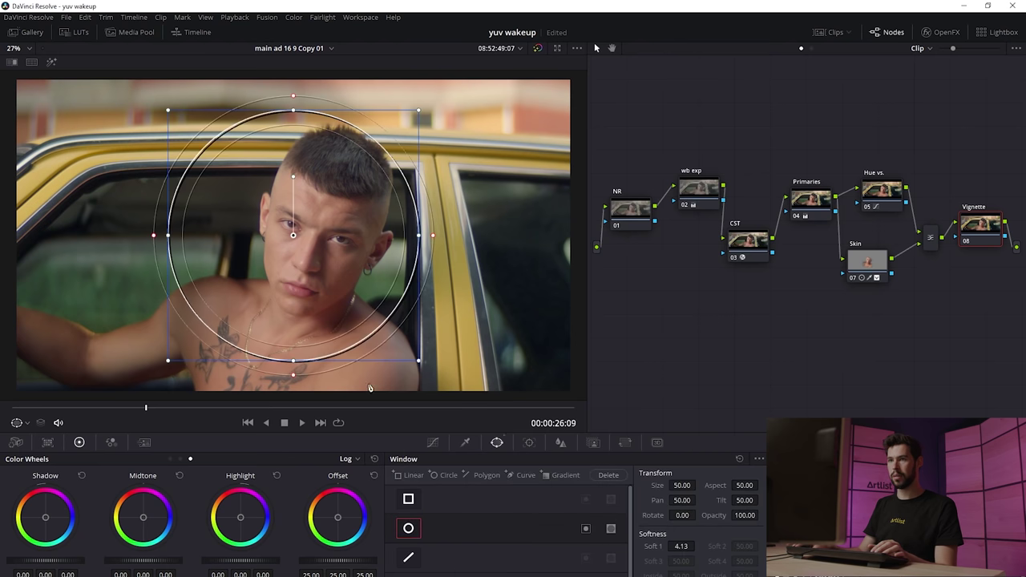
left_click_drag(435, 238, 503, 245)
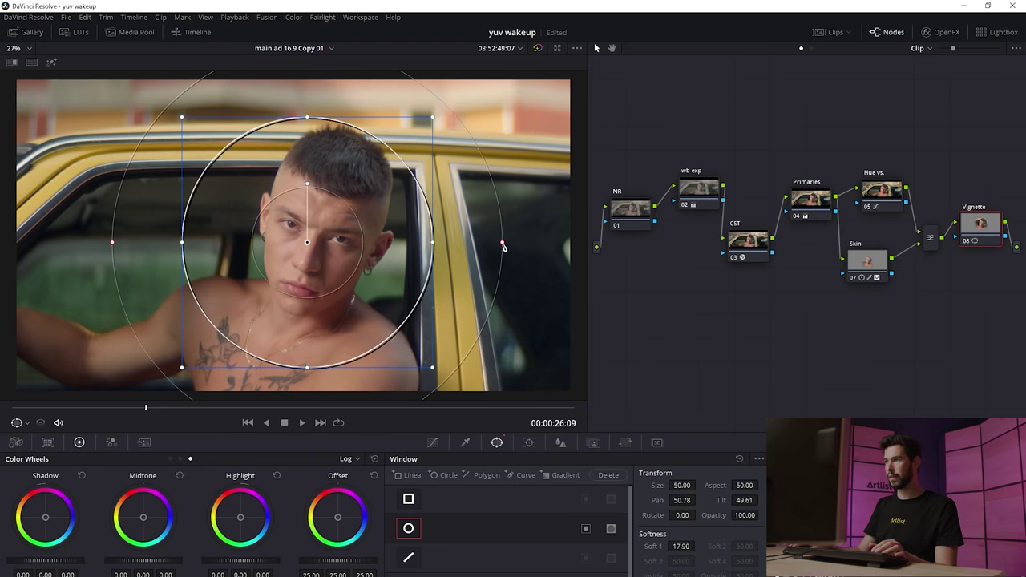
left_click(585, 530)
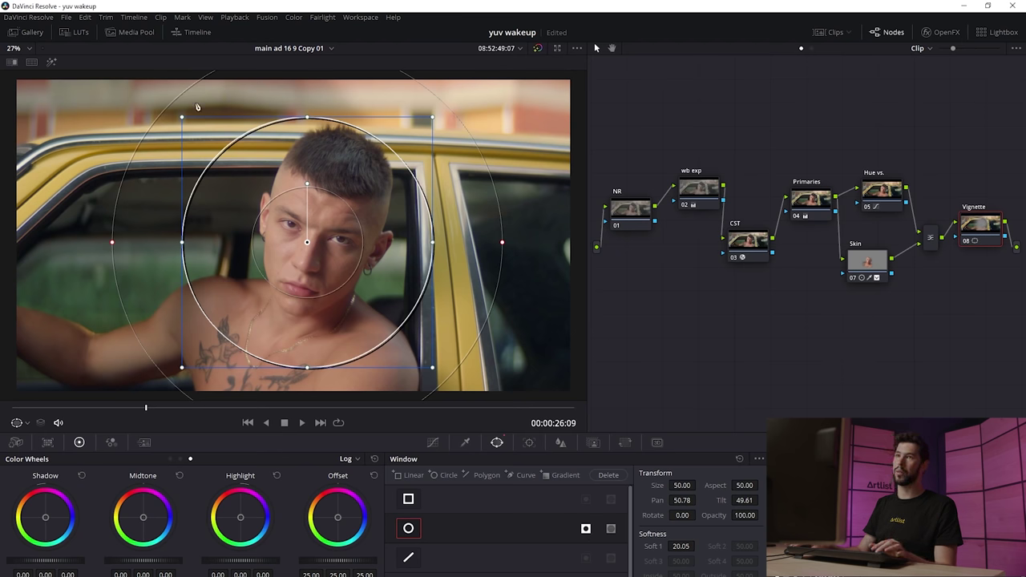
Step: Darken the Vignette node by lowering the lower midtones of its custom curve, and compare the result with the node disabled
left_click(432, 443)
left_click(696, 460)
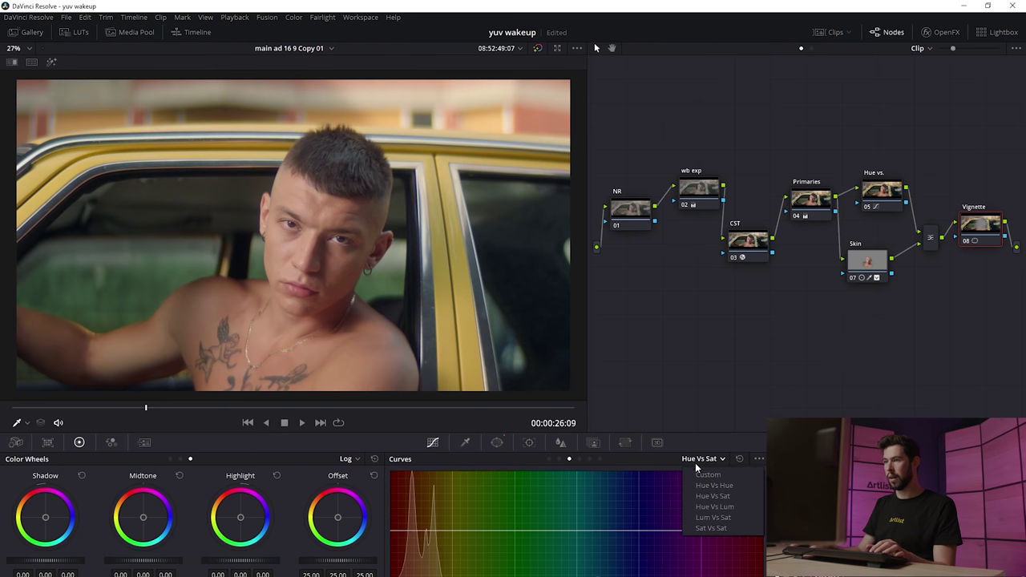
left_click(704, 472)
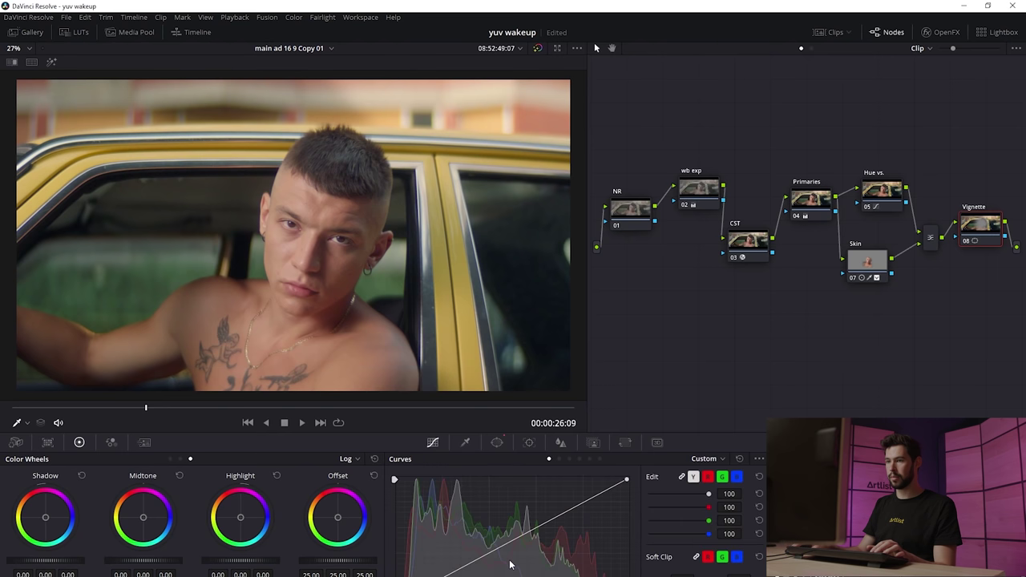
left_click(462, 570)
left_click_drag(463, 571, 484, 565)
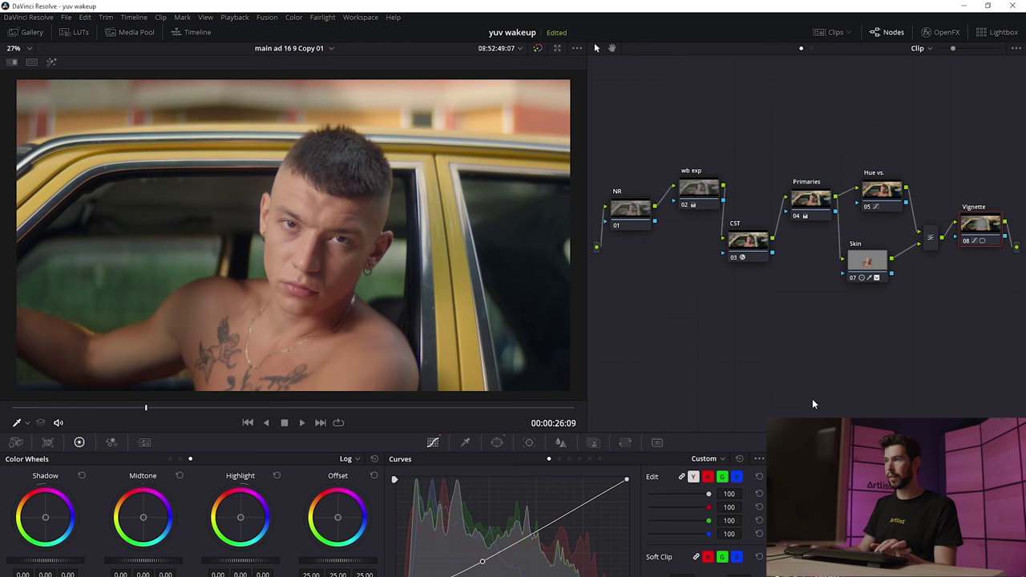
key("ctrl+d")
key("ctrl+d")
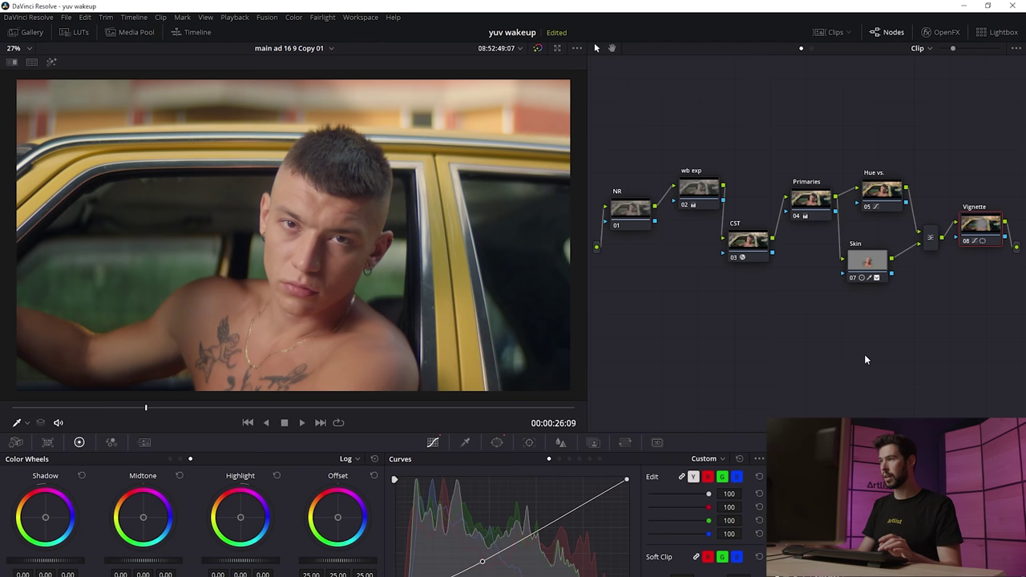
Step: Add a node after Vignette, feed it the Vignette node's key output and invert its key input
key("alt+k")
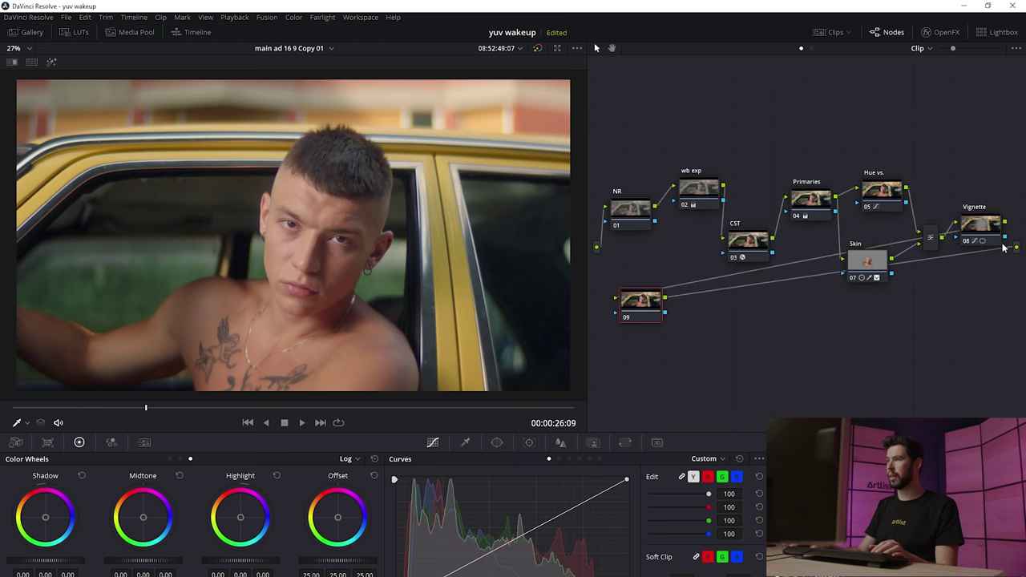
left_click_drag(1006, 240, 658, 311)
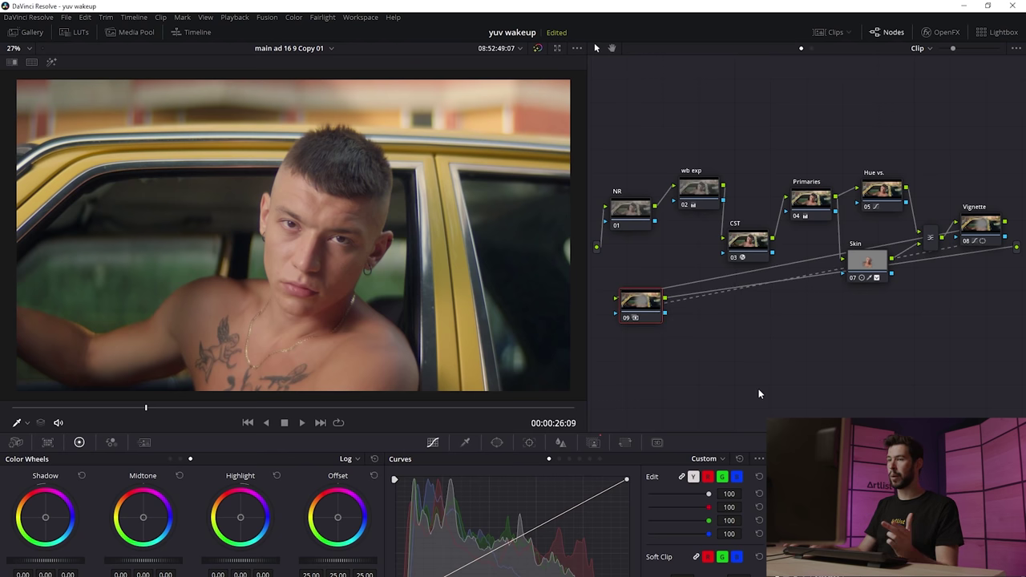
left_click(594, 444)
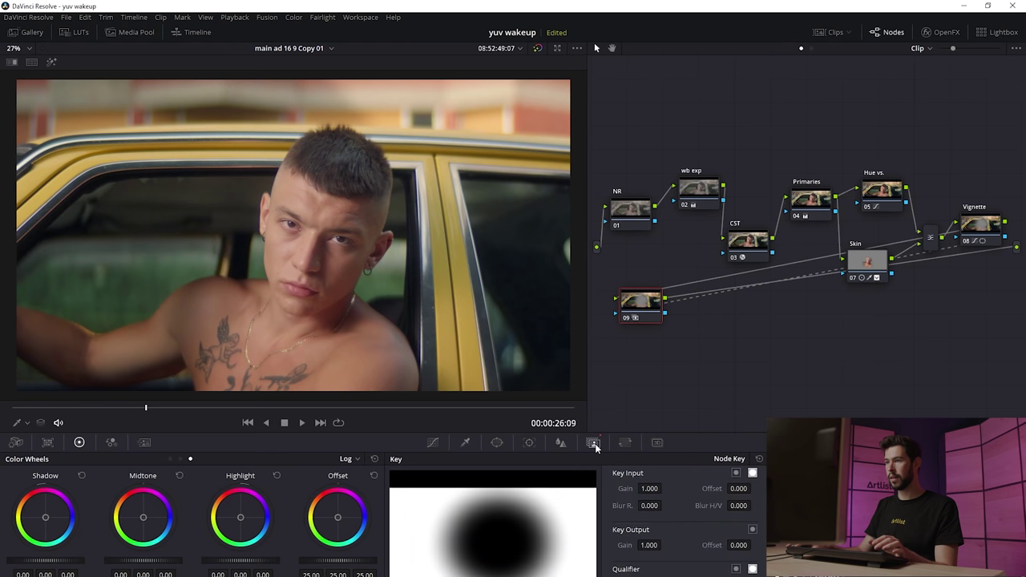
left_click(736, 474)
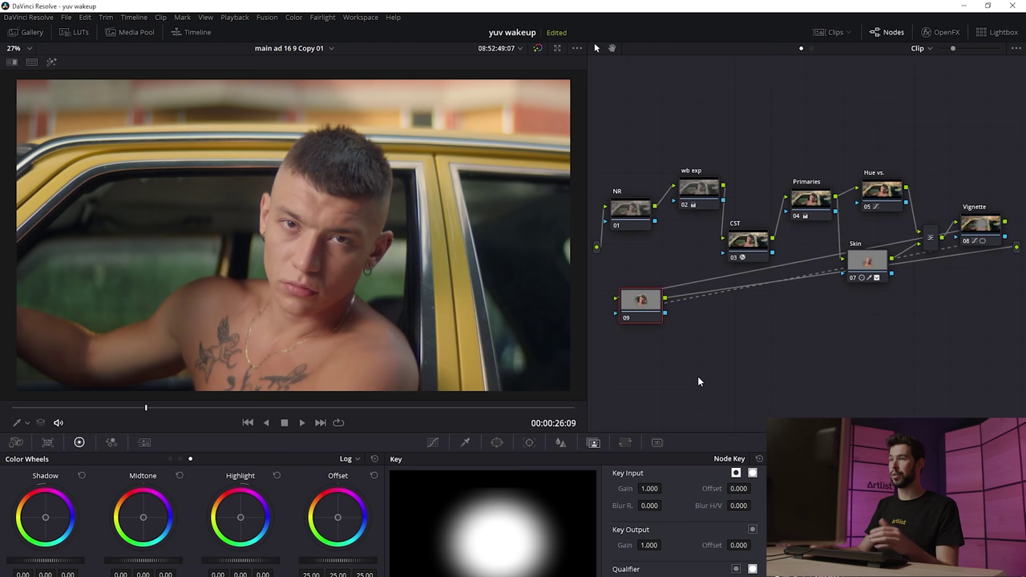
Step: Brighten the inside of the circle slightly by raising node 09's custom curve midtones, and compare with the node disabled
left_click(433, 442)
left_click_drag(492, 545, 533, 526)
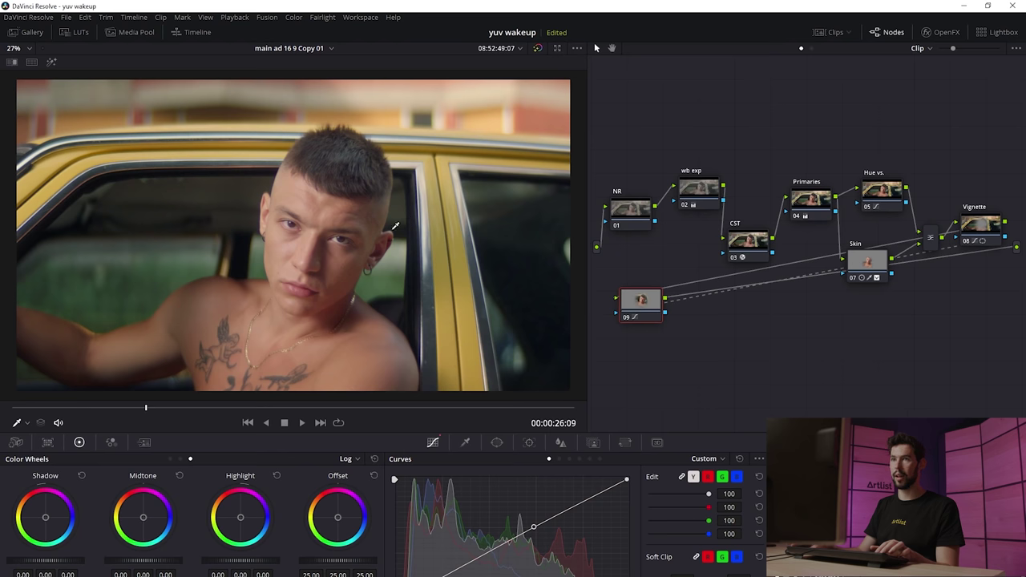
key("ctrl+d")
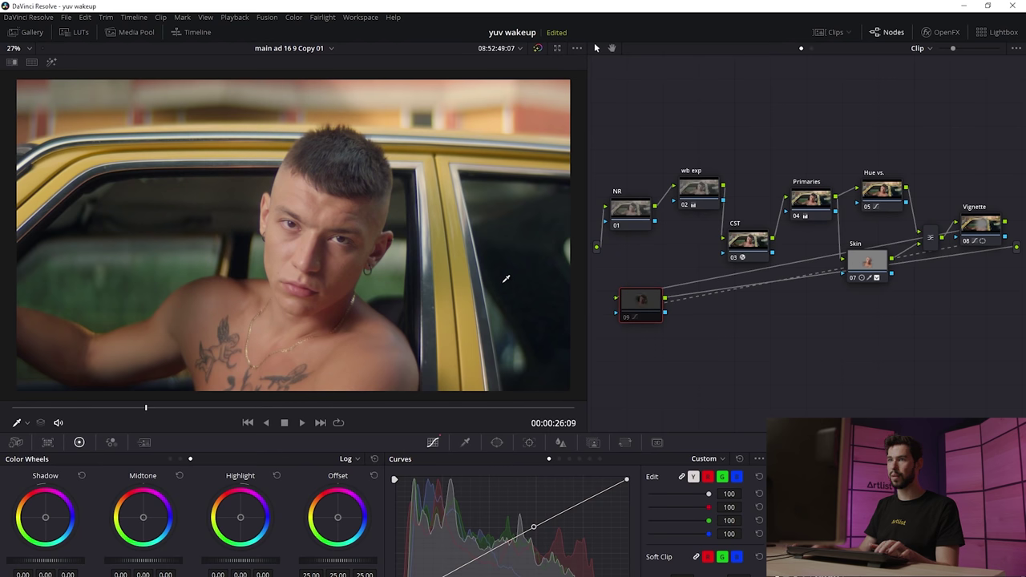
key("ctrl+d")
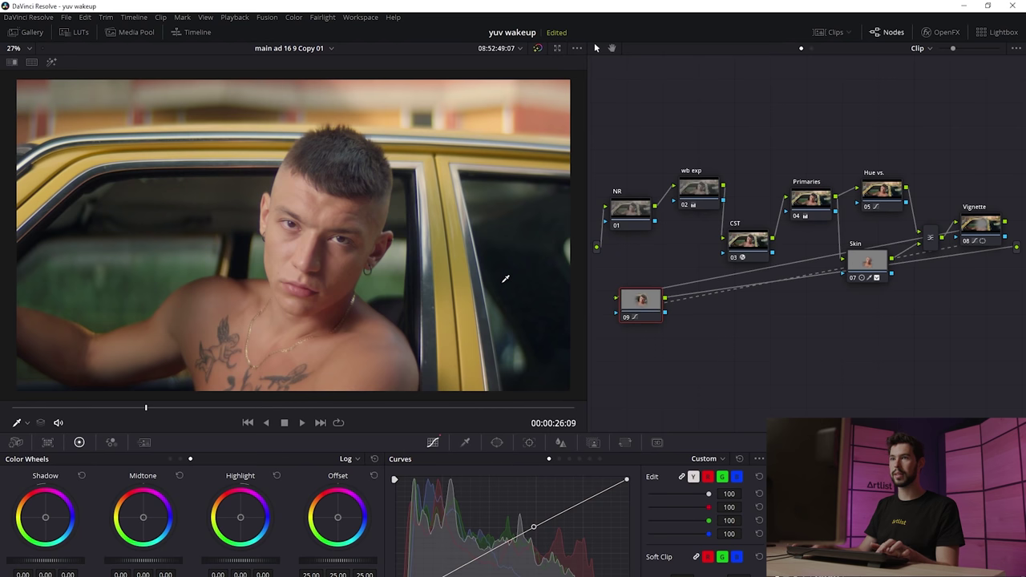
Step: Compare the image with the Vignette node and node 09 both disabled and enabled
left_click(984, 230, "ctrl")
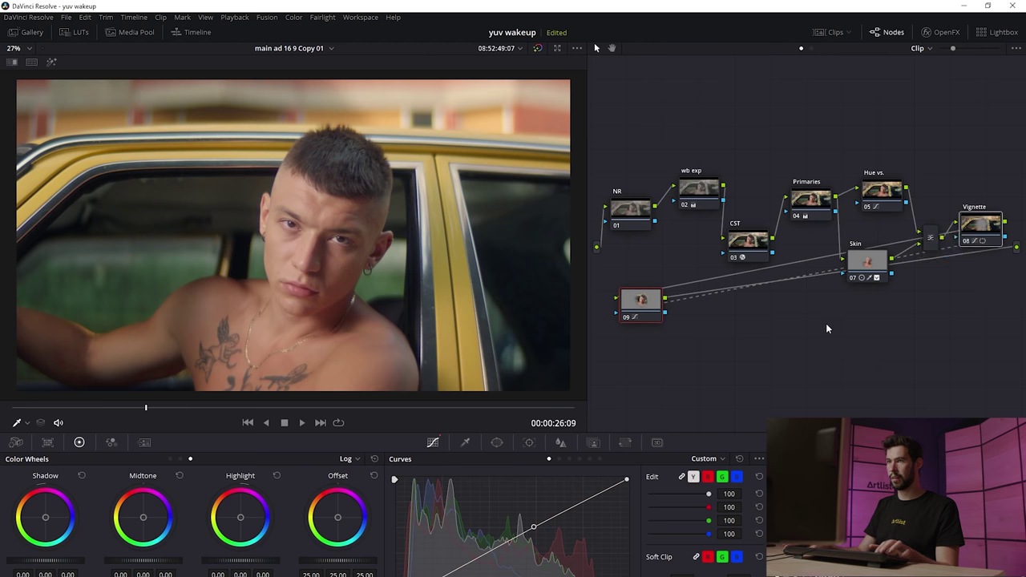
key("ctrl+d")
key("ctrl+d")
key("ctrl+d")
key("ctrl+d")
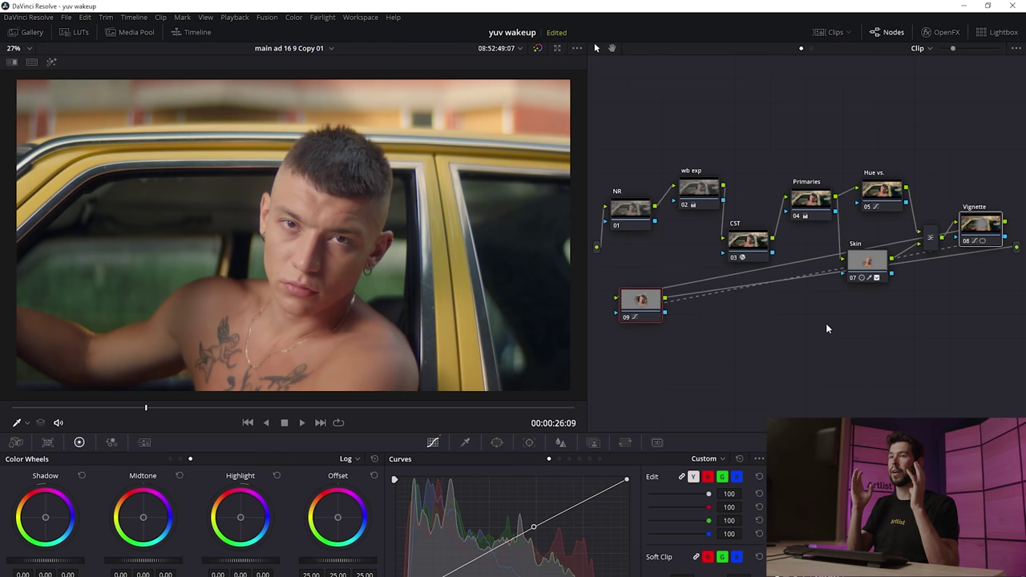
left_click(785, 330)
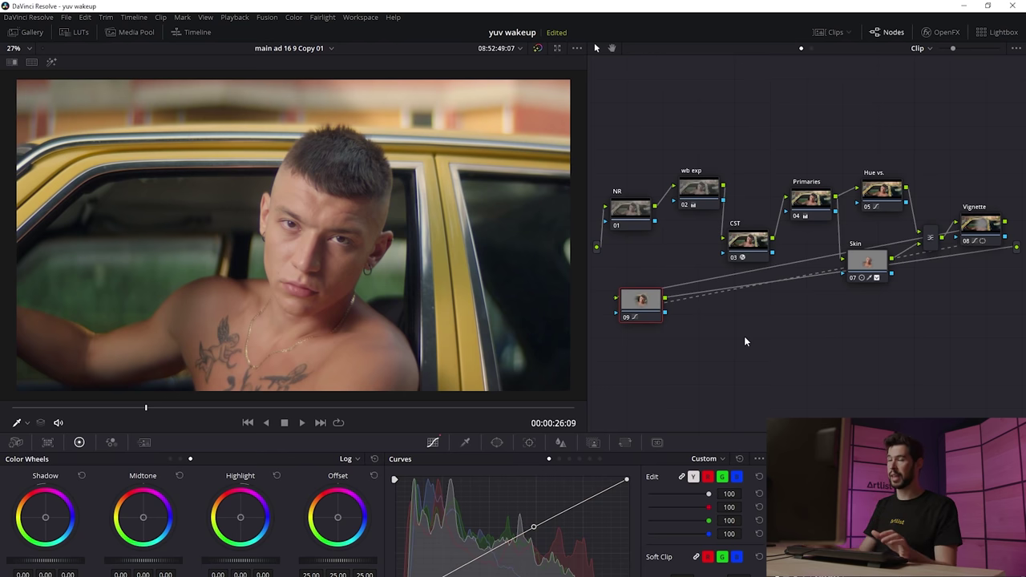
Step: Compare the complete grade with the ungraded shot by bypassing all nodes and restoring them
key("ctrl+minus")
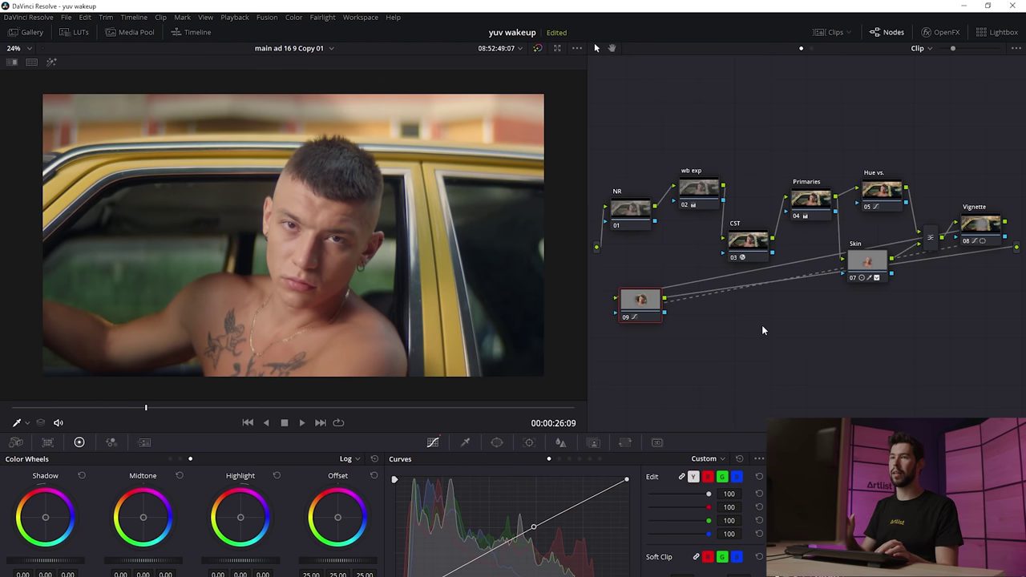
key("shift+d")
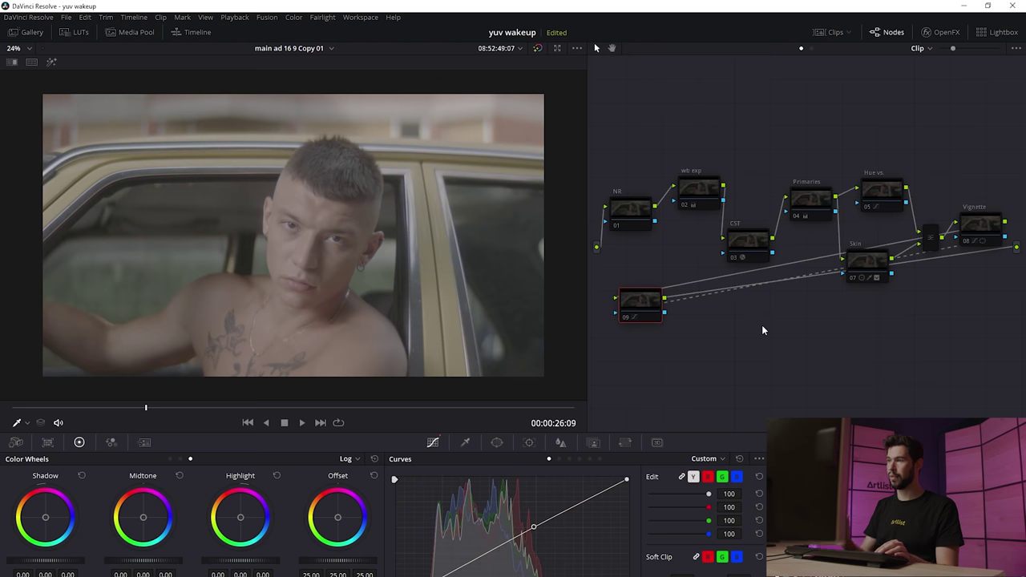
key("shift+d")
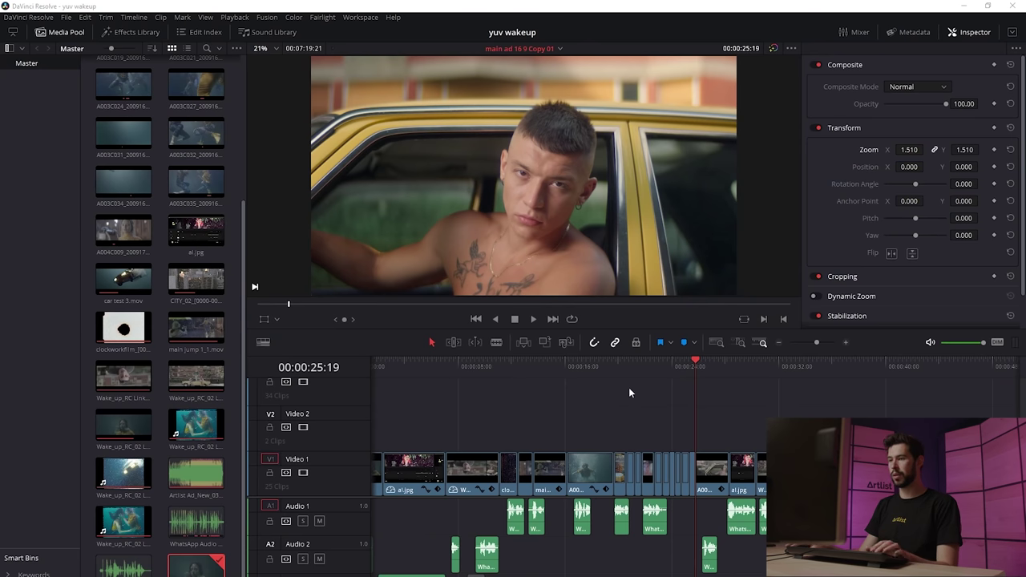
Step: Go to the Deliver page and choose the Premiere XML render preset
mouse_move(488, 573)
left_click(702, 569)
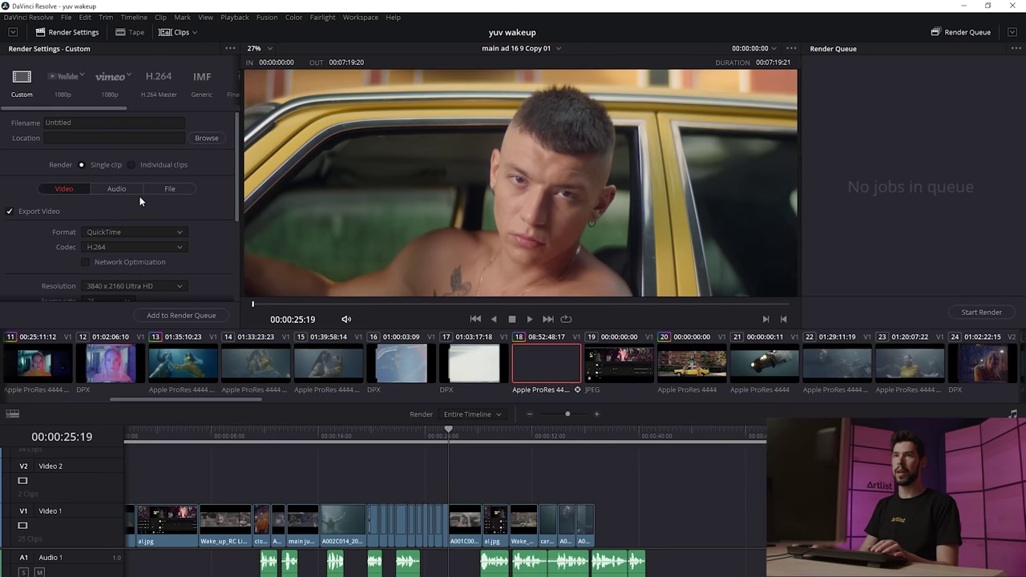
left_click_drag(73, 107, 186, 108)
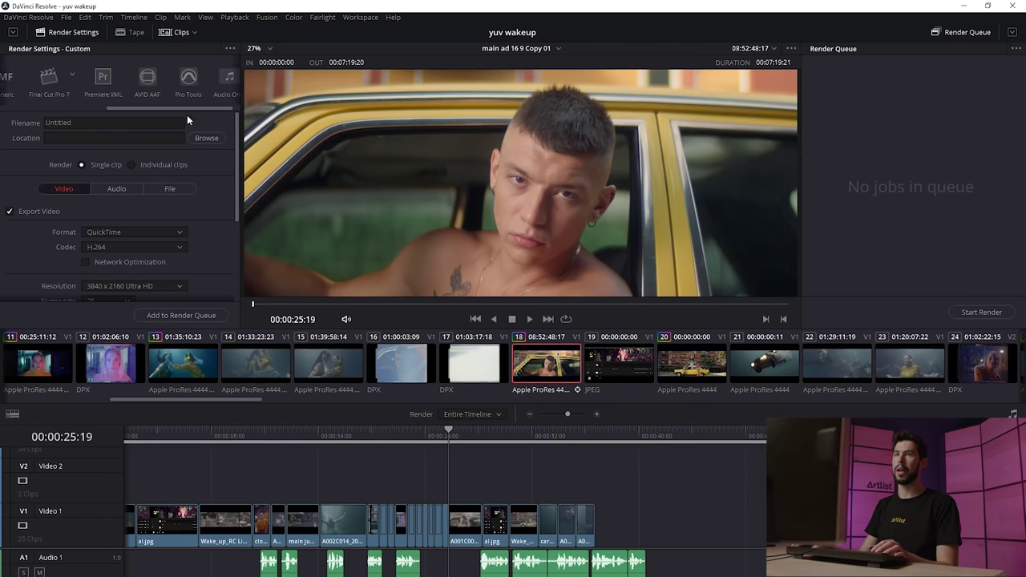
left_click(93, 94)
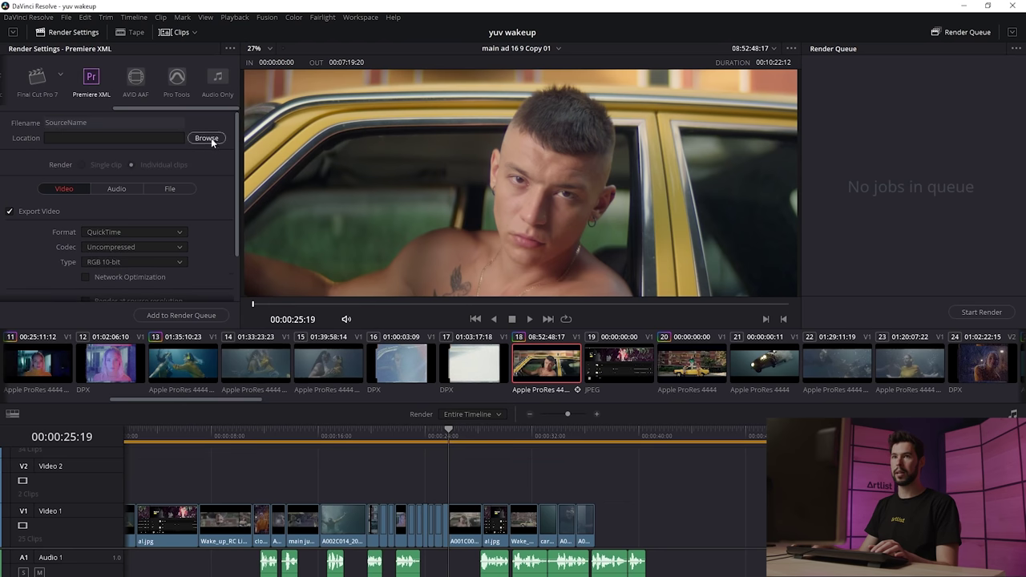
Step: Create a "From R" folder inside the Color folder and set it as the render location
left_click(205, 138)
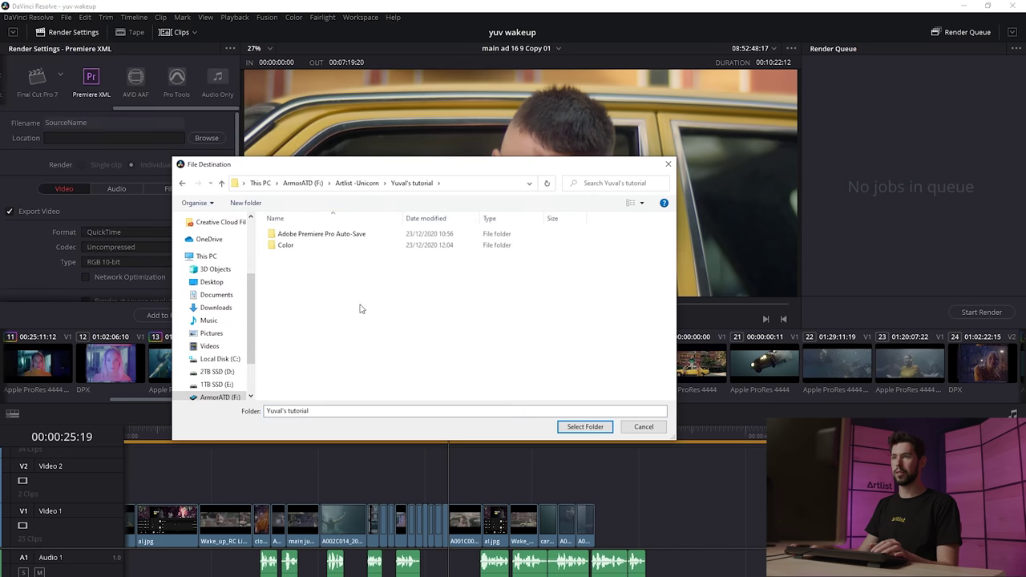
left_click(289, 246)
double_click(289, 246)
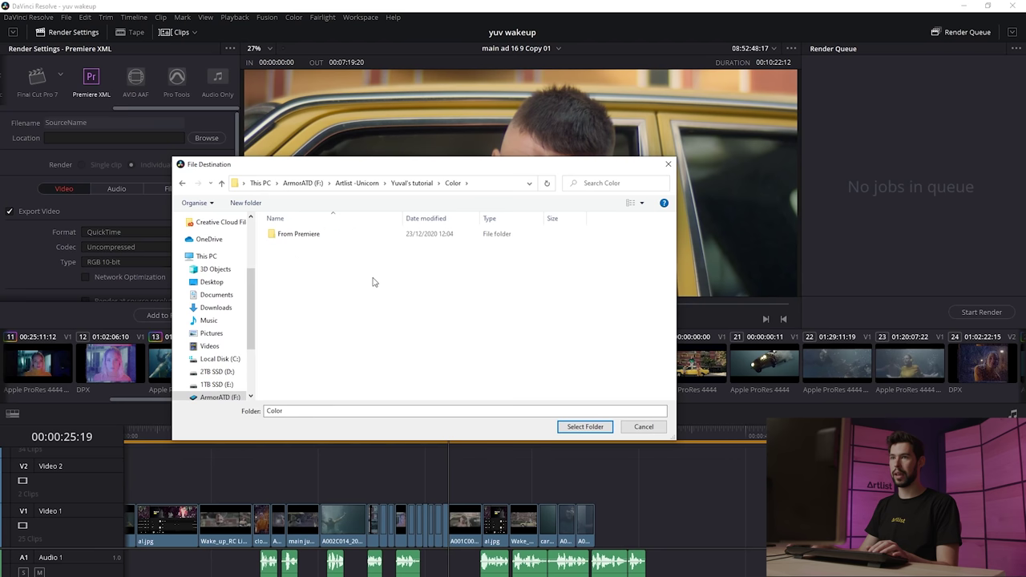
right_click(374, 280)
mouse_move(458, 390)
left_click(506, 392)
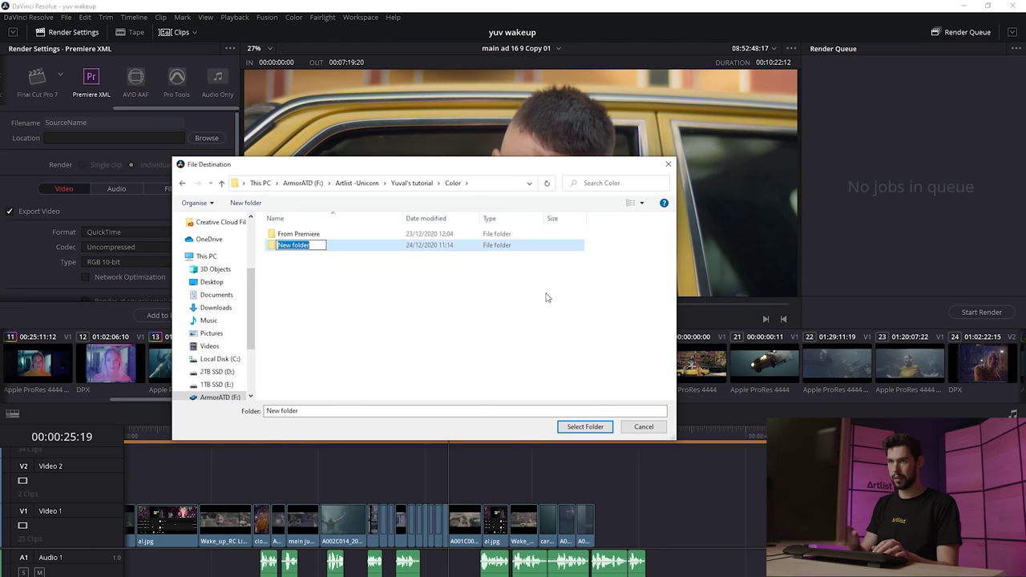
type("From R")
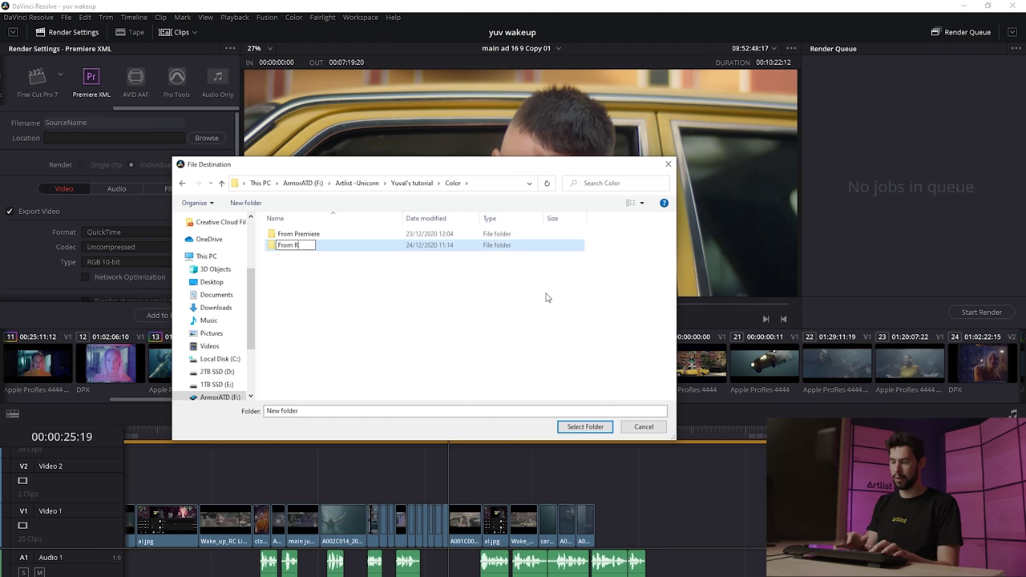
left_click(571, 425)
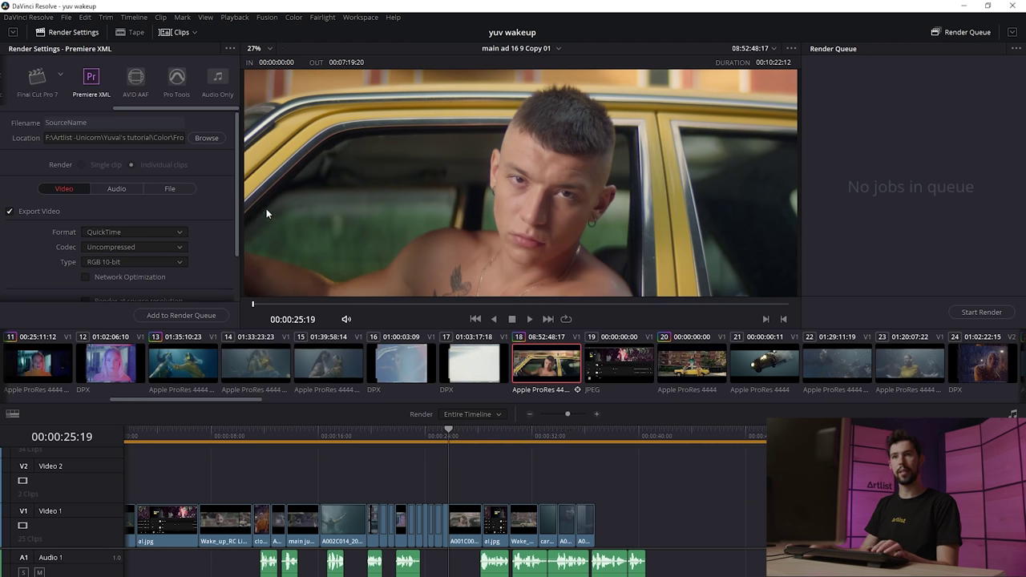
Step: Set the render's video codec to DNxHD
scroll(238, 207, "down", 2)
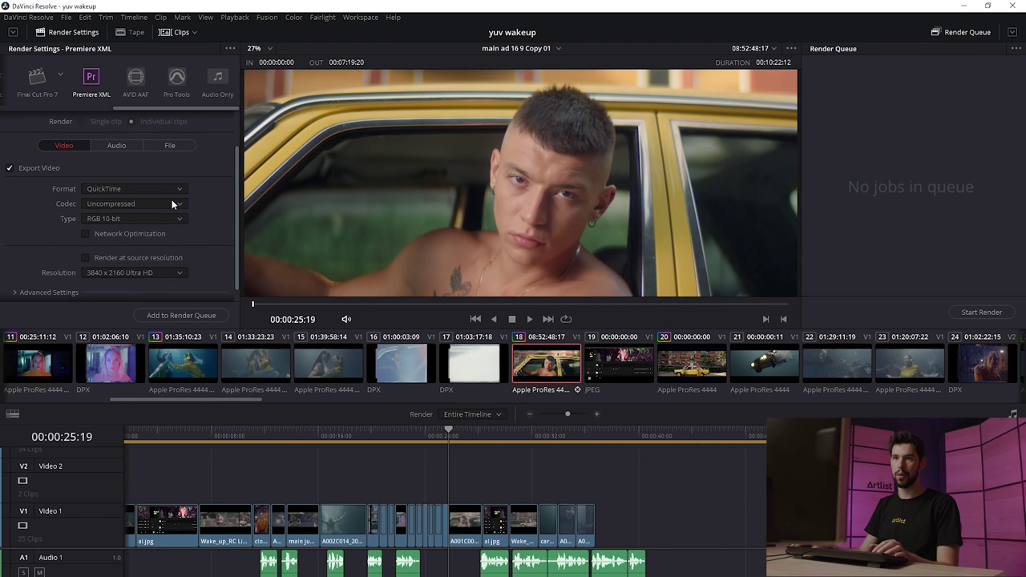
left_click(171, 203)
left_click(123, 217)
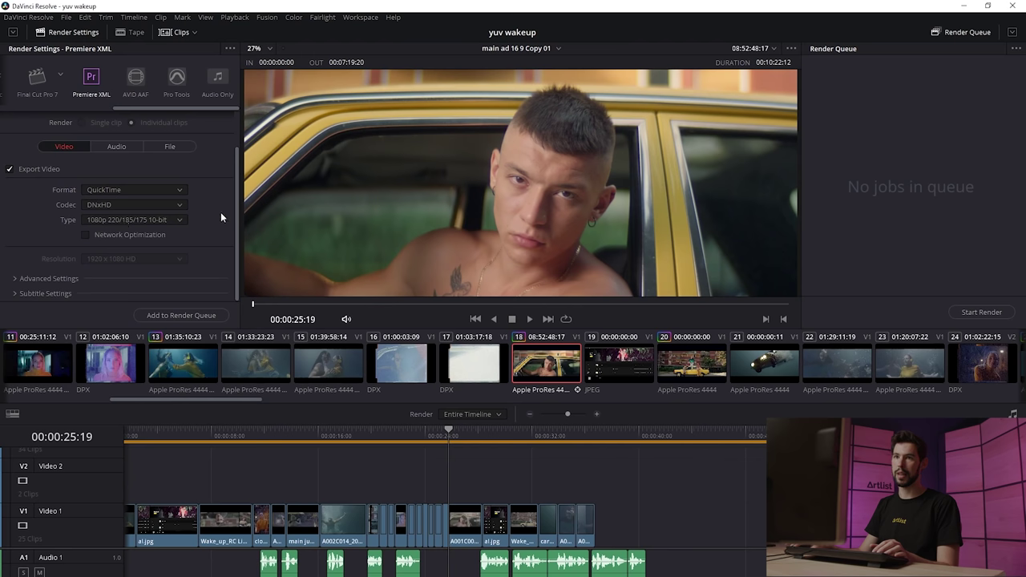
Step: Turn off audio export and add the job to the render queue
scroll(200, 204, "up", 1)
left_click(120, 178)
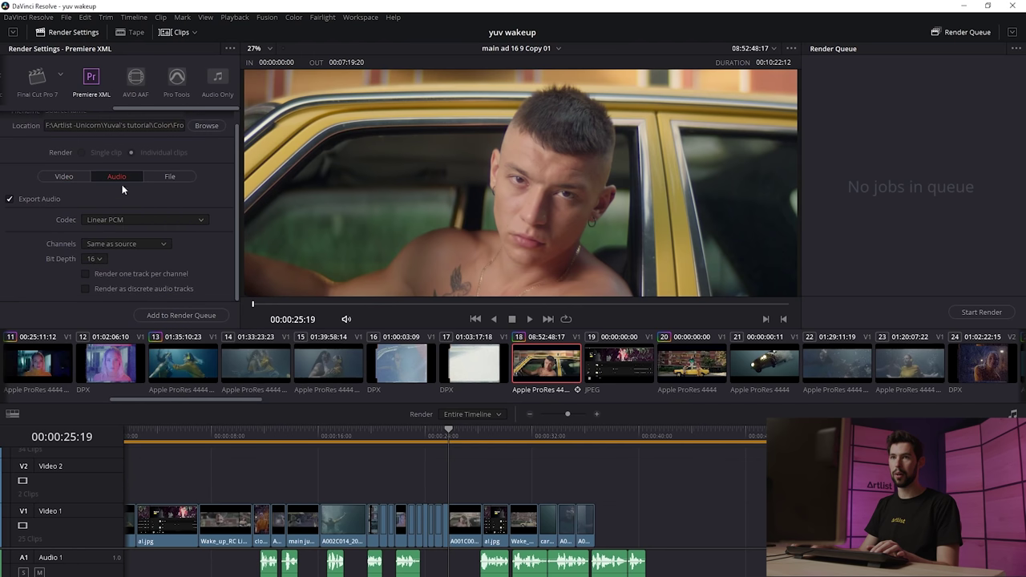
left_click(9, 200)
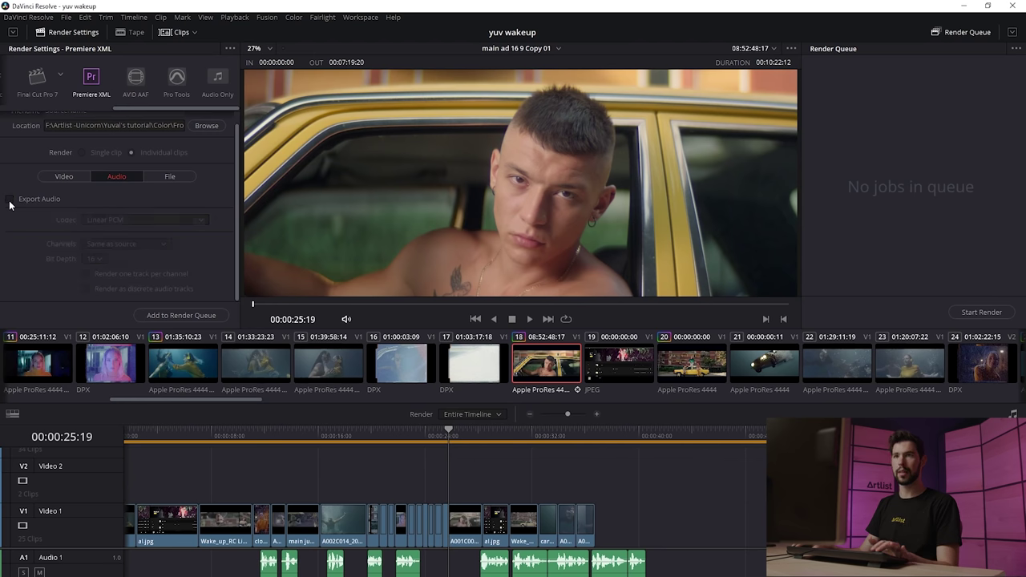
left_click(176, 317)
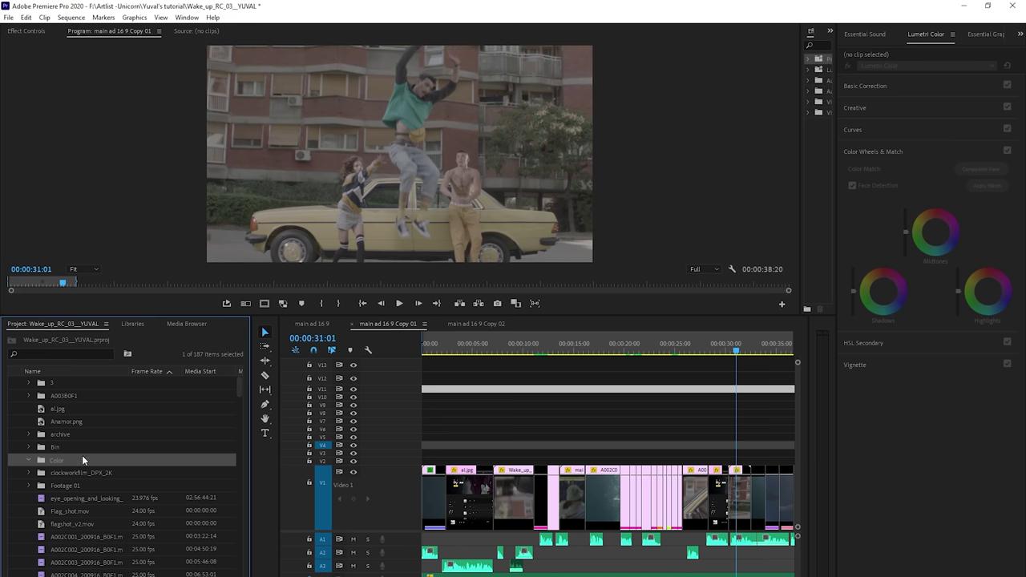
Step: In Premiere Pro, import the media rendered from DaVinci Resolve as a color bin
left_click(8, 17)
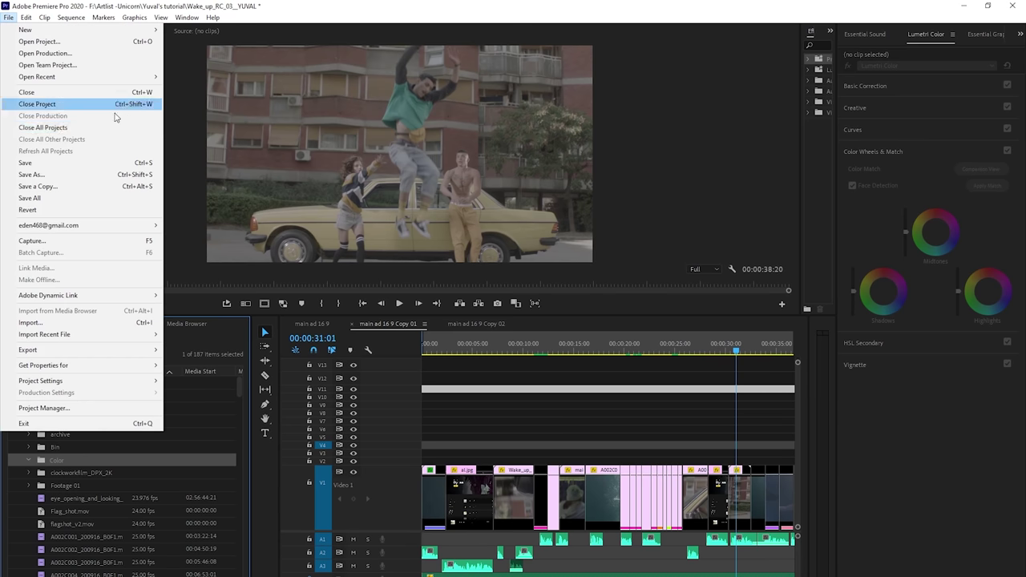
left_click(136, 327)
left_click(528, 411)
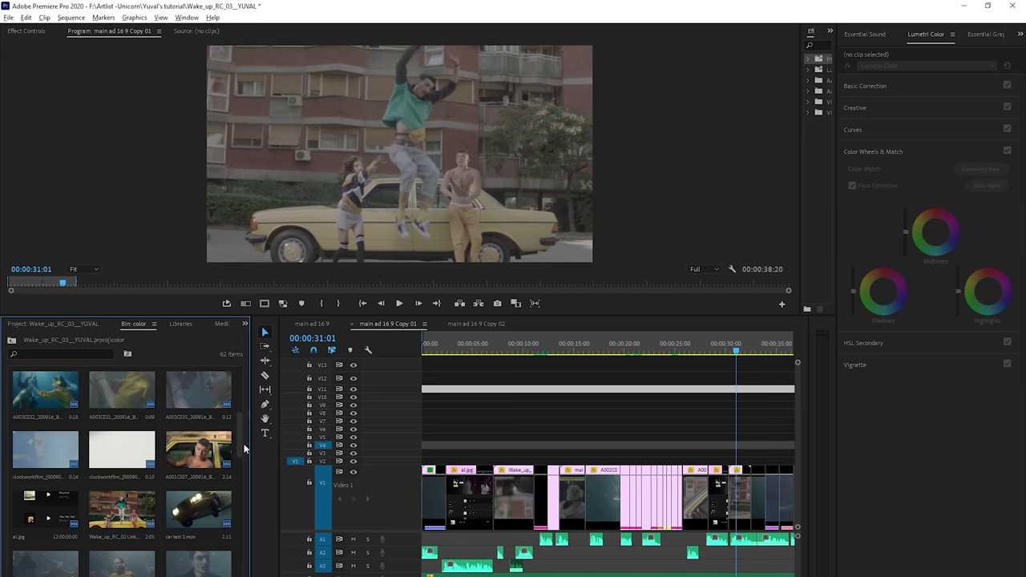
Step: Find the sequence in the color bin by searching for "seq", open main ad 16 9 Copy 01 (Resolve) and review its graded shots
left_click(77, 354)
type("sec")
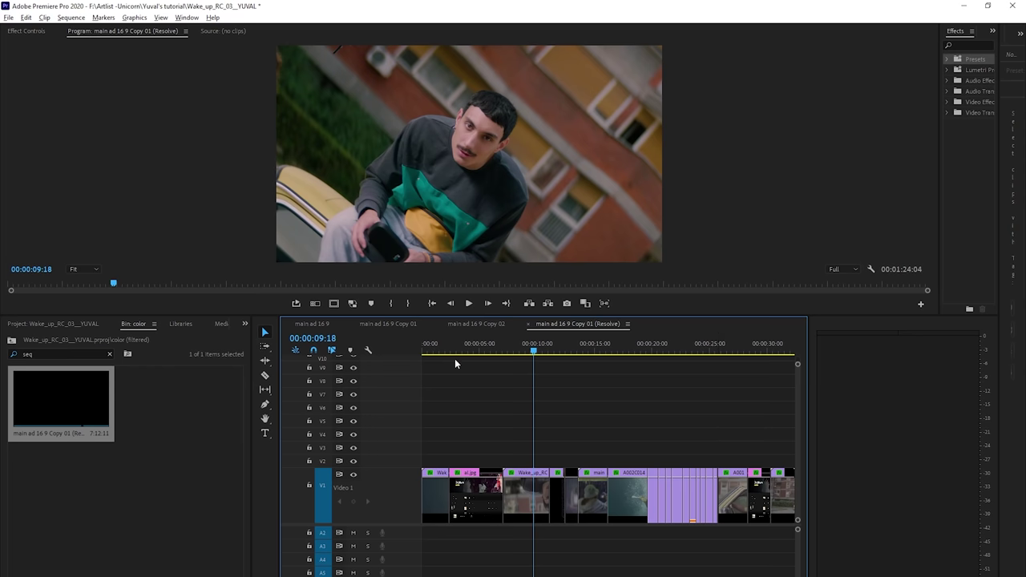
key("j")
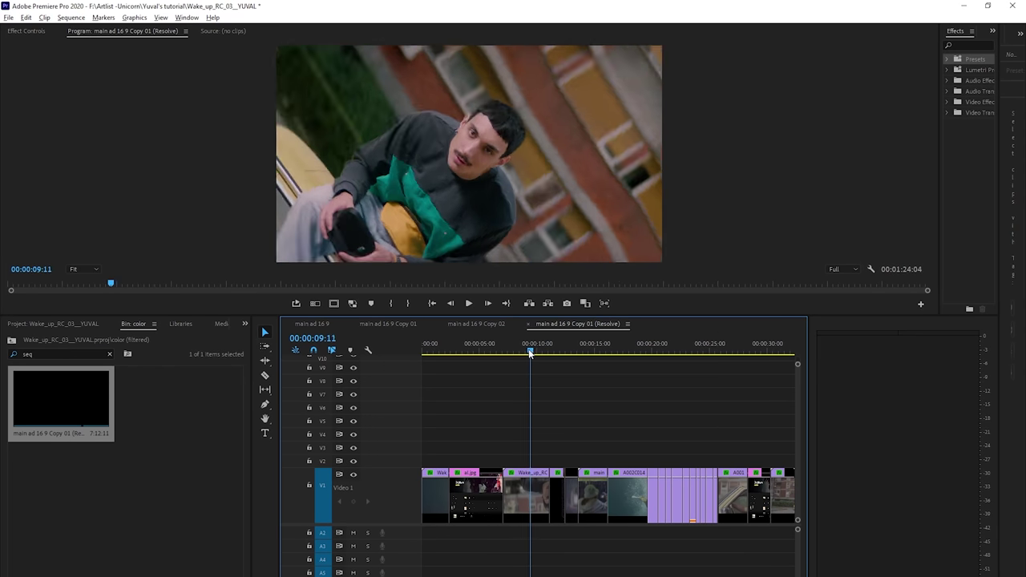